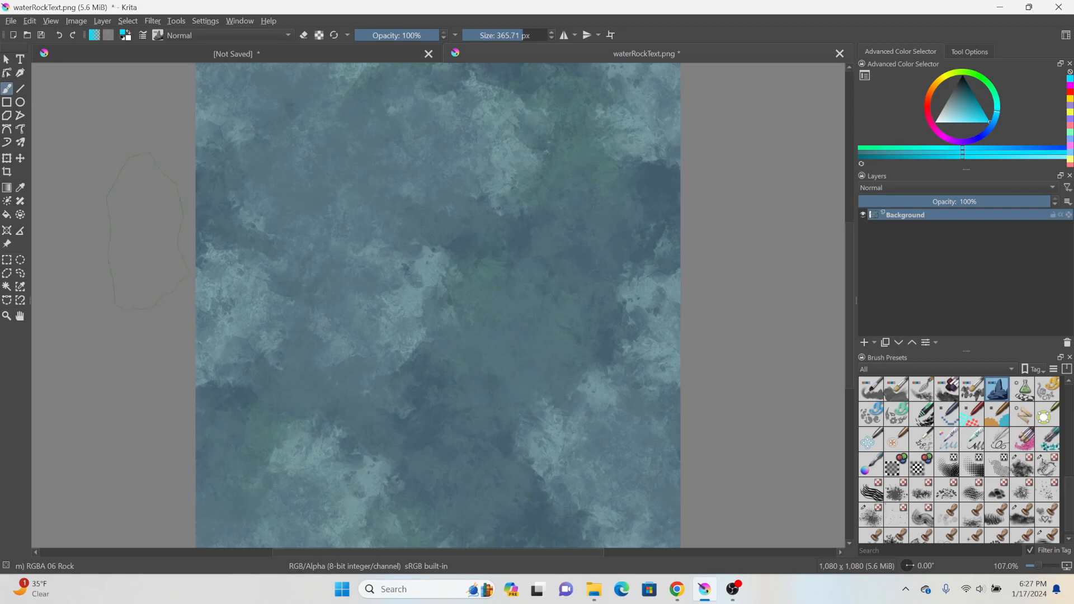
pyautogui.scroll(-2, 149, 229)
pyautogui.scroll(1, 151, 232)
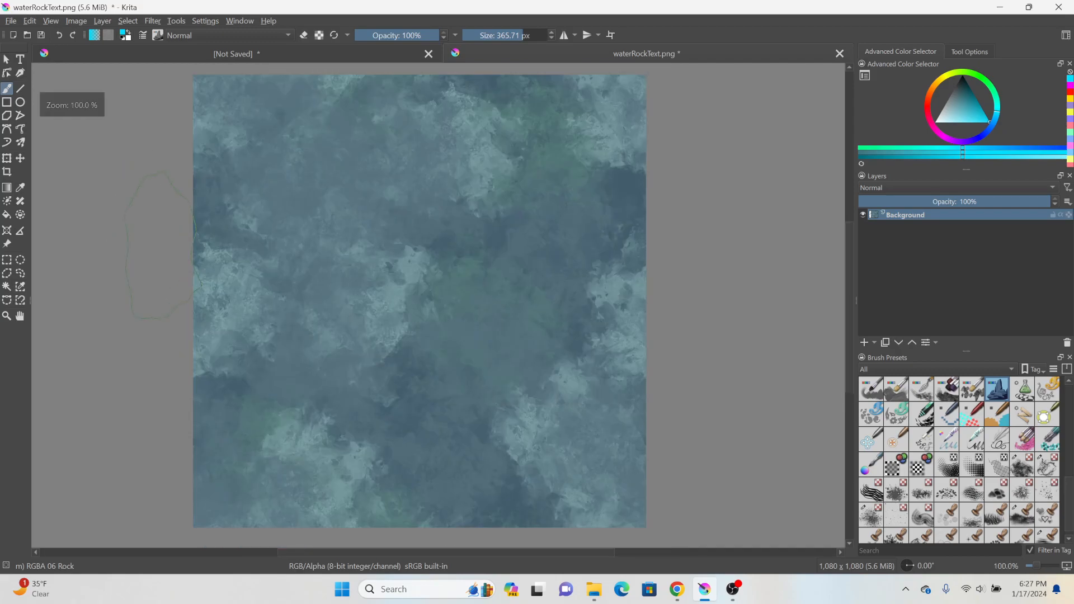
pyautogui.click(7, 159)
pyautogui.moveTo(98, 230); pyautogui.dragTo(173, 225)
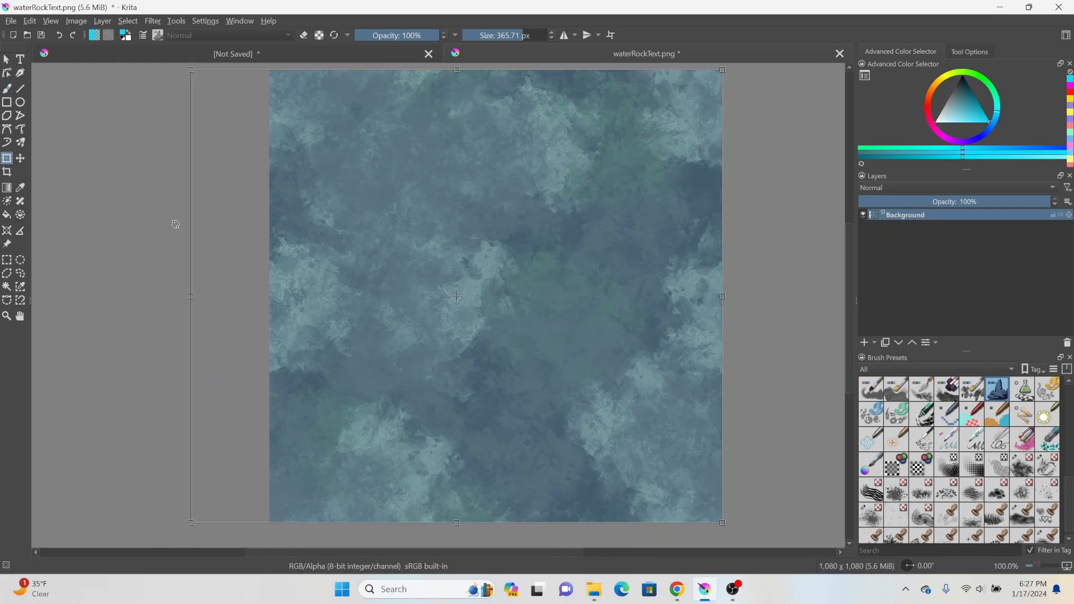
pyautogui.moveTo(189, 296); pyautogui.dragTo(290, 293)
pyautogui.press('Escape')
pyautogui.scroll(1, 657, 248)
pyautogui.scroll(-1, 657, 248)
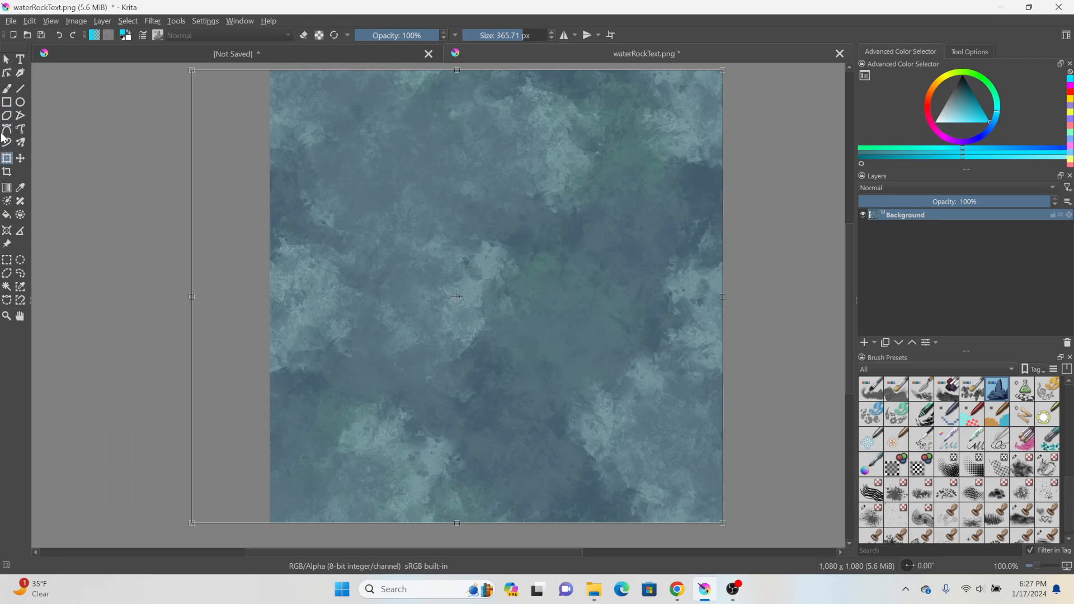
# Step: Turn on Wrap Around Mode for the waterRockText.png texture
pyautogui.click(51, 21)
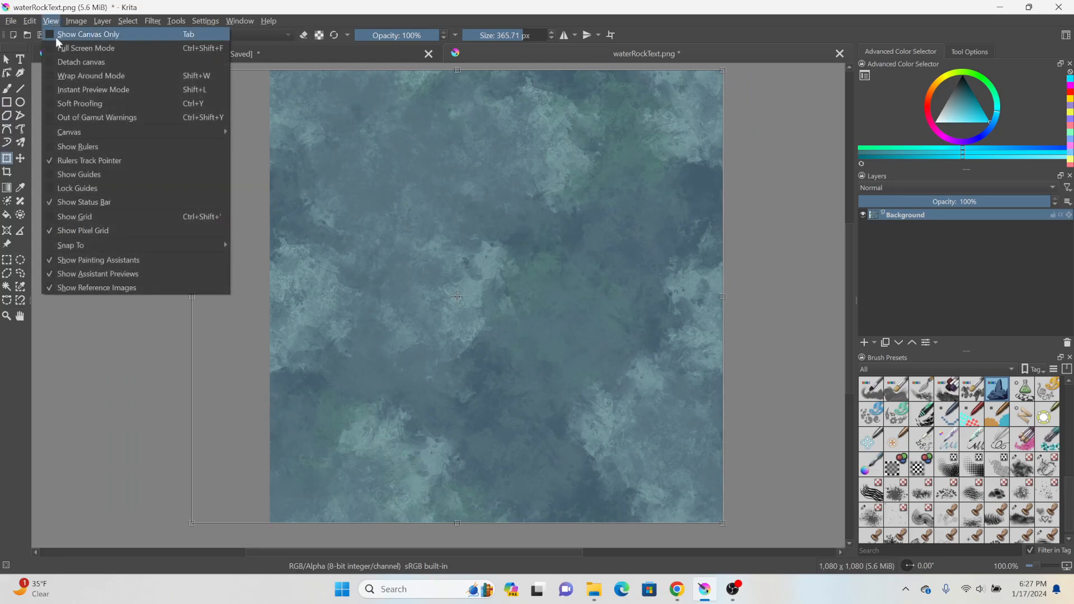
pyautogui.click(70, 78)
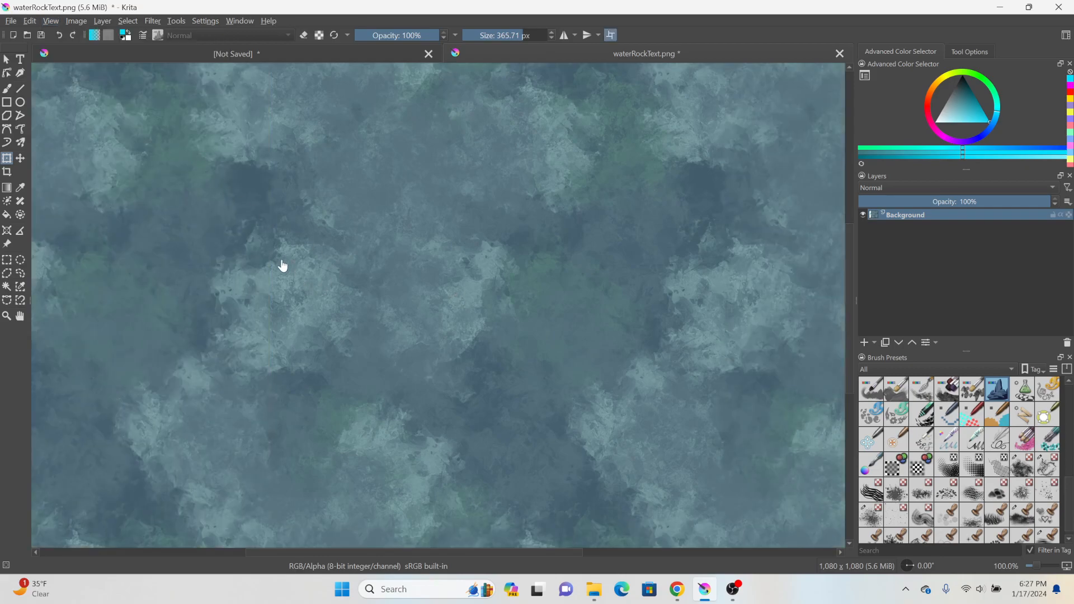
# Step: Examine how the rock texture repeats across tile borders, both close up and from far out
pyautogui.scroll(4, 267, 263)
pyautogui.scroll(-6, 239, 310)
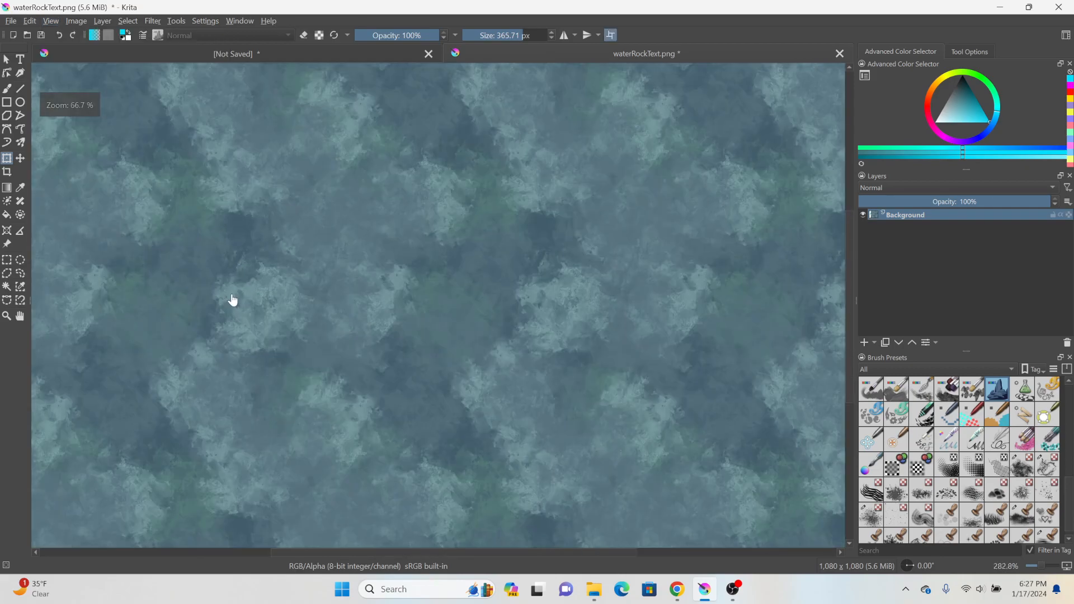
pyautogui.scroll(4, 283, 257)
pyautogui.moveTo(290, 235); pyautogui.dragTo(350, 276)
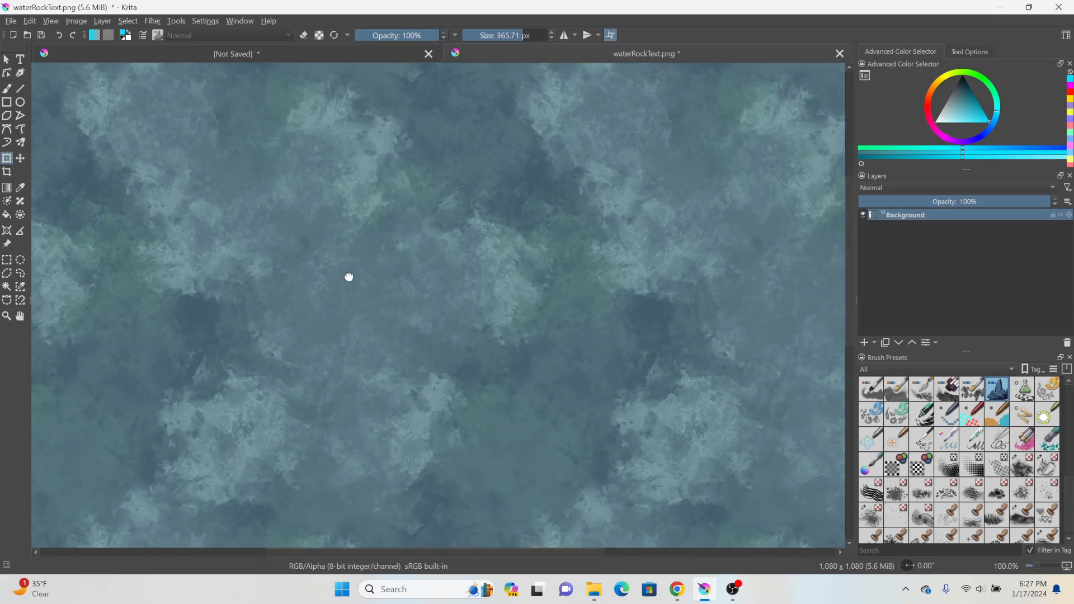
pyautogui.moveTo(393, 354); pyautogui.dragTo(494, 175)
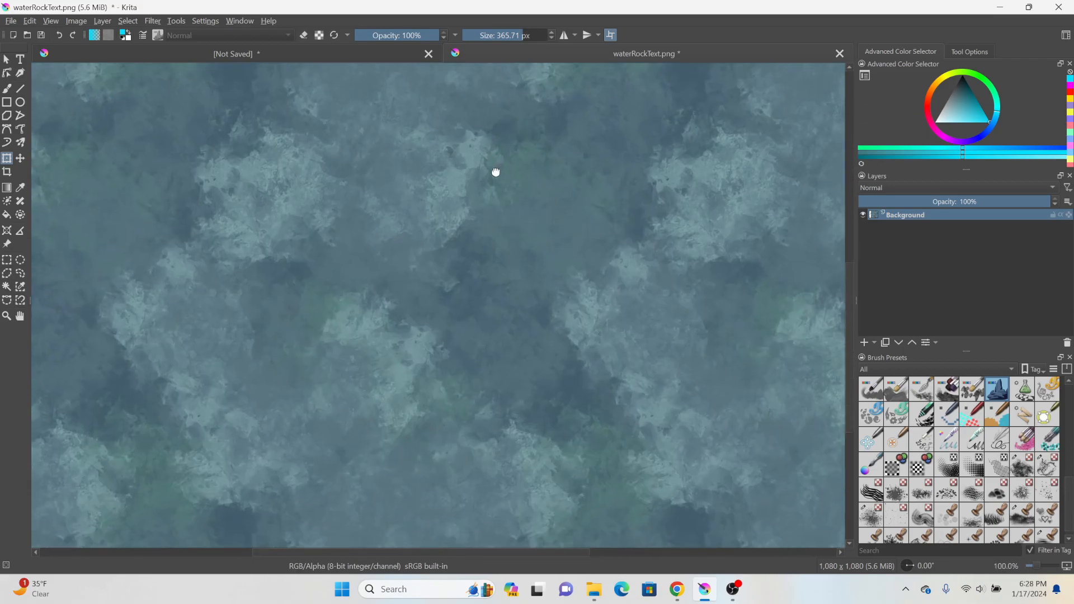
pyautogui.moveTo(648, 179); pyautogui.dragTo(439, 292)
pyautogui.scroll(-1, 413, 207)
pyautogui.scroll(-4, 413, 208)
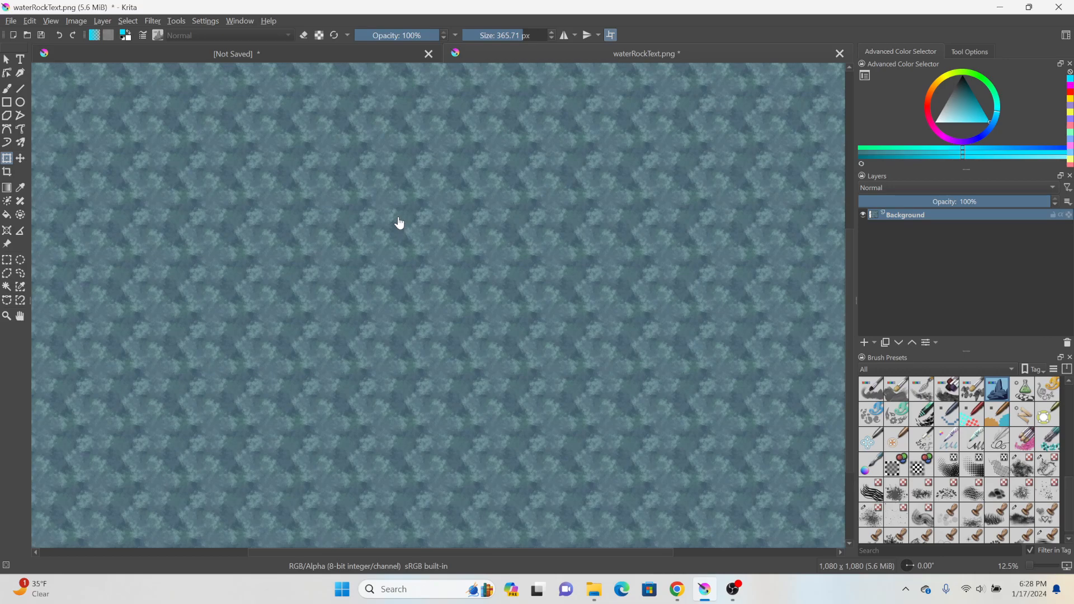
pyautogui.scroll(3, 353, 252)
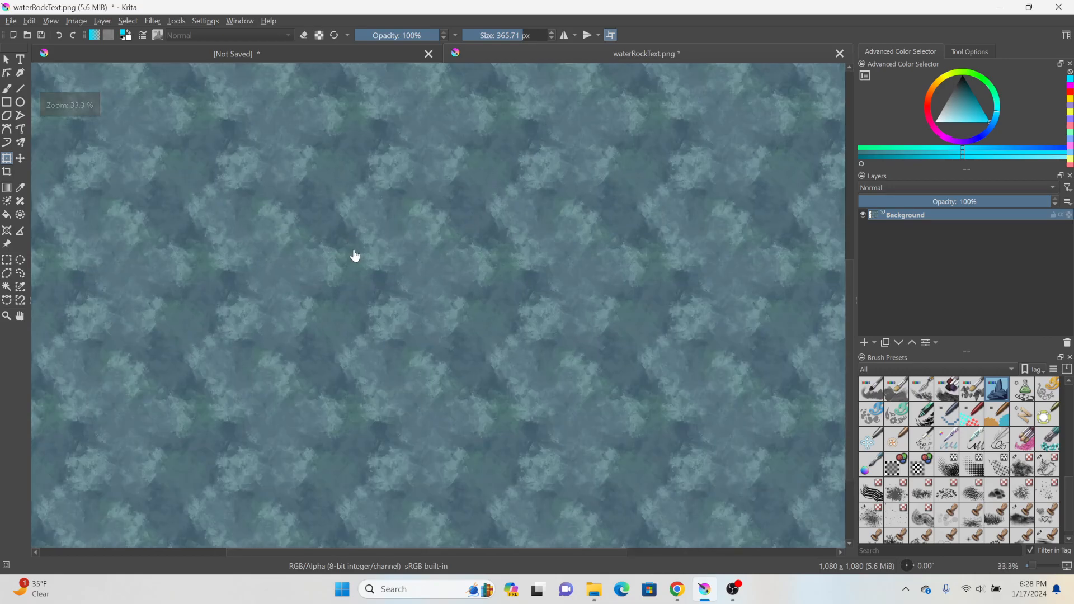
pyautogui.scroll(3, 348, 252)
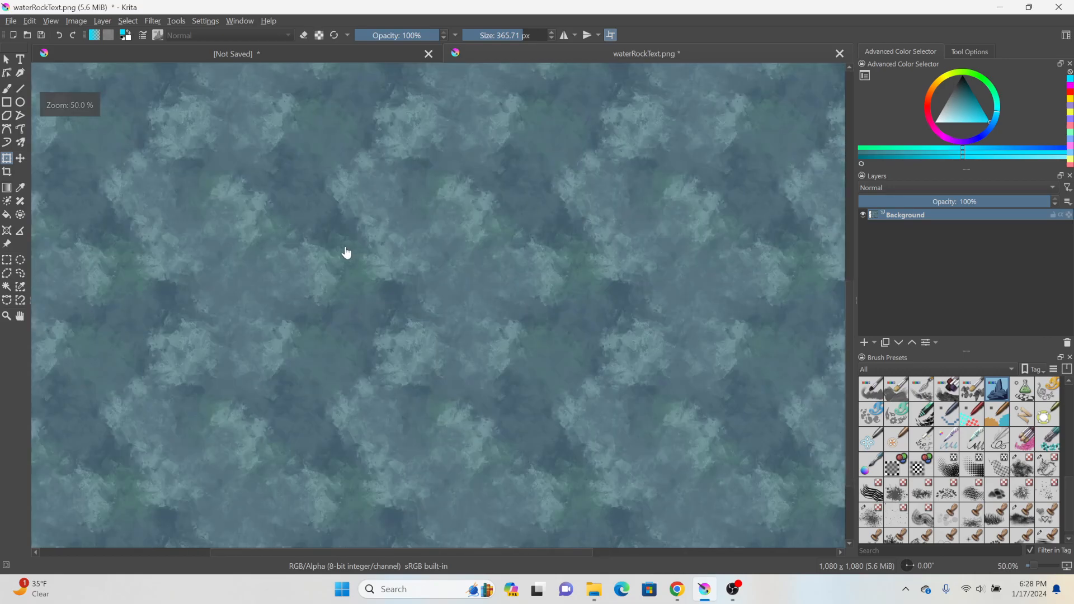
pyautogui.scroll(-1, 510, 245)
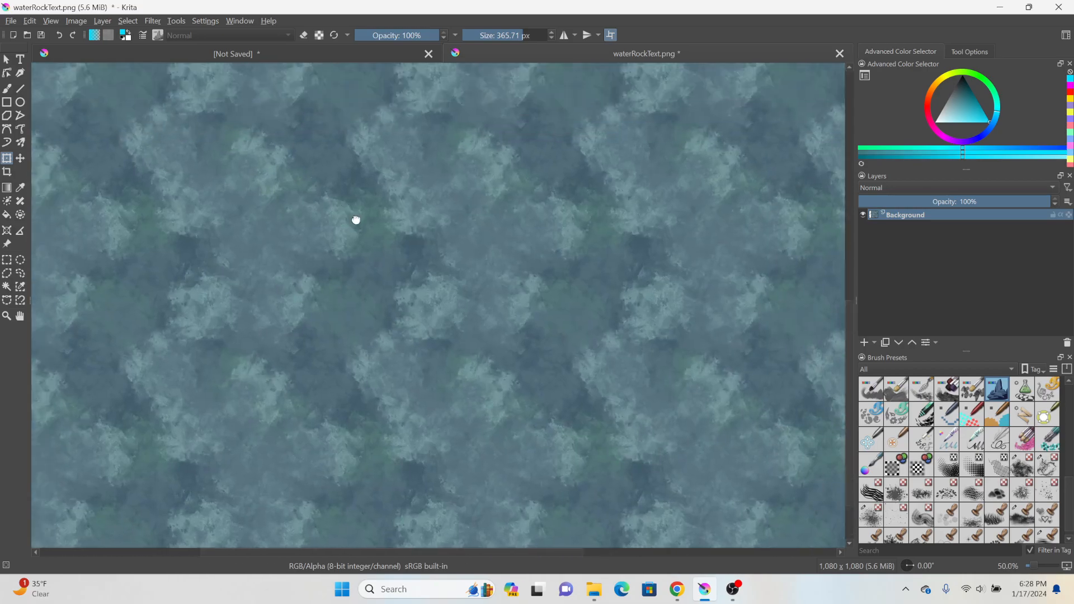
pyautogui.scroll(2, 439, 231)
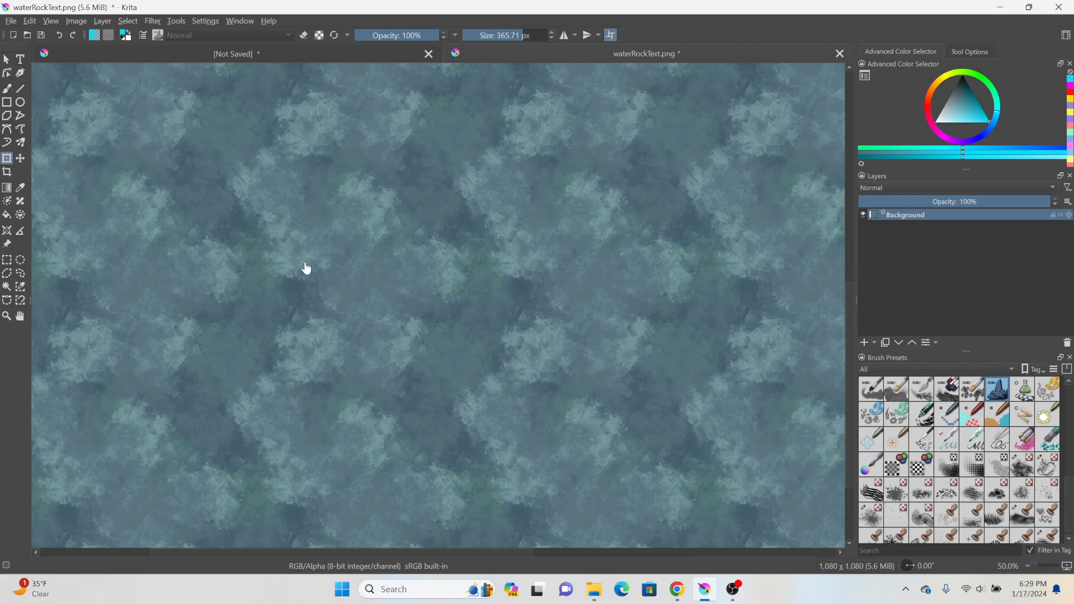
# Step: Close the waterRockText.png document
pyautogui.click(842, 53)
pyautogui.click(573, 322)
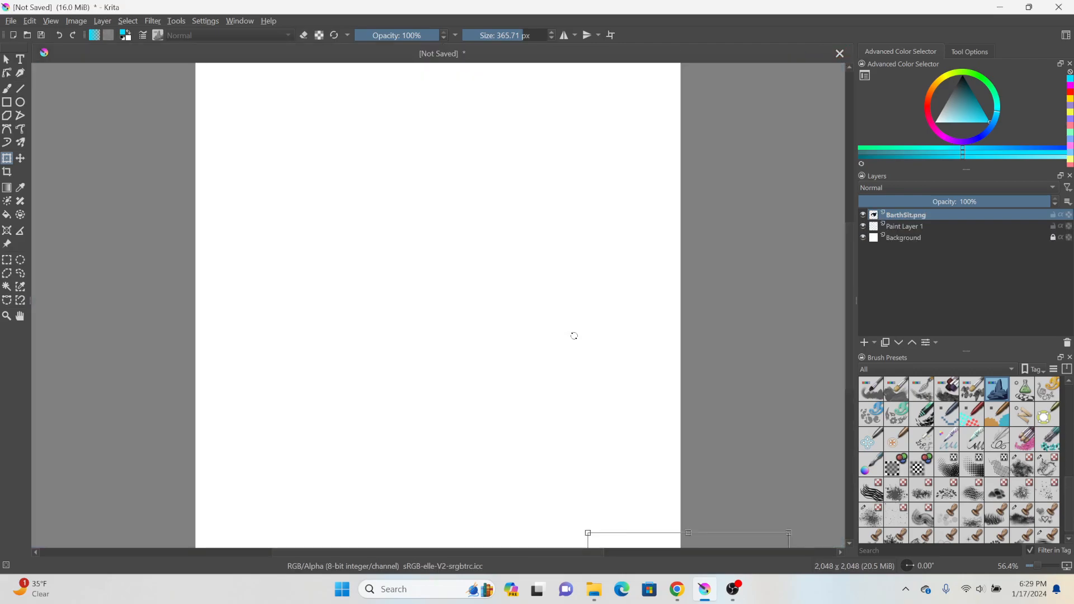
# Step: Move the dog drawing off the canvas and delete its BarthSit.png layer
pyautogui.moveTo(702, 492); pyautogui.dragTo(692, 457)
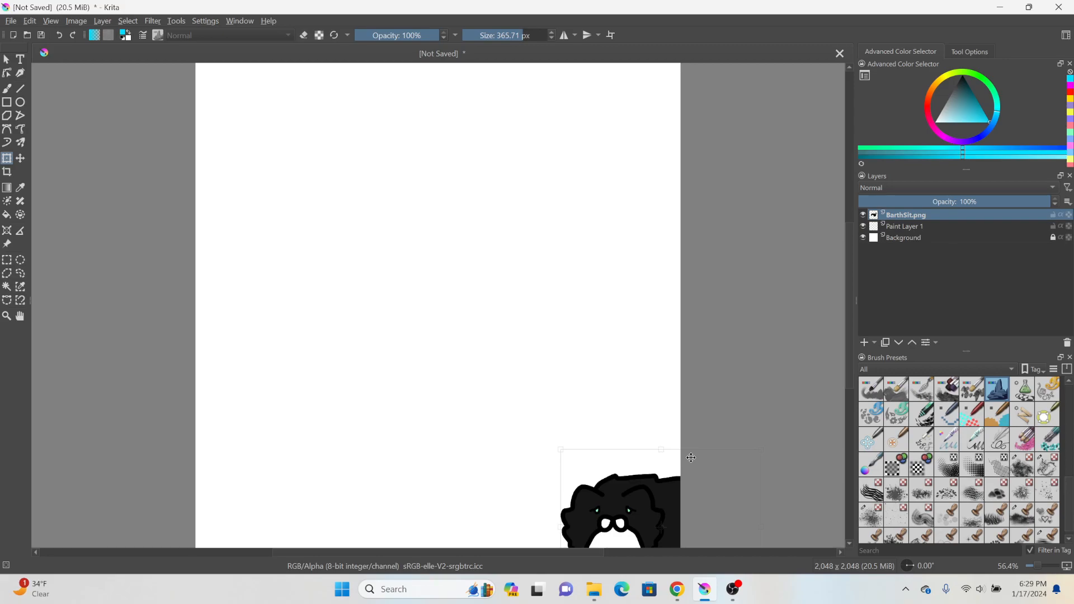
pyautogui.moveTo(691, 458); pyautogui.dragTo(100, 434)
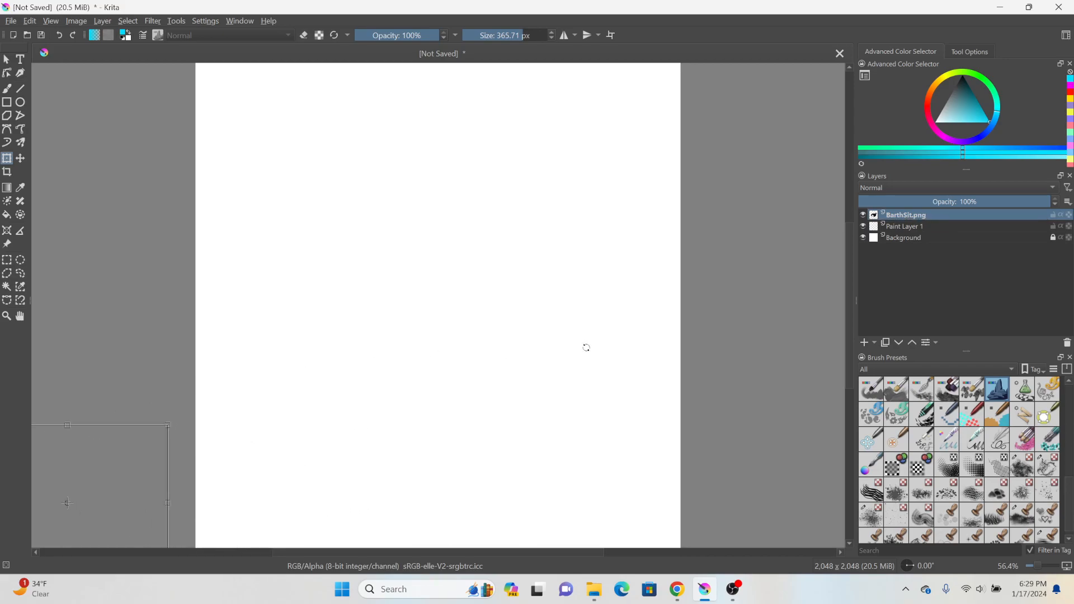
pyautogui.scroll(-1, 582, 348)
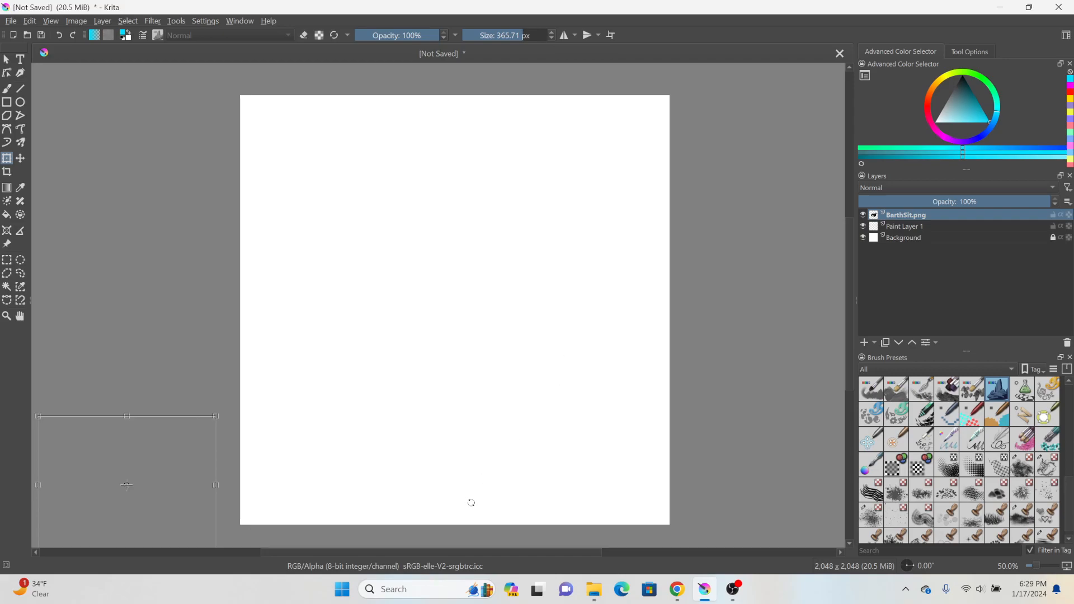
pyautogui.click(1066, 343)
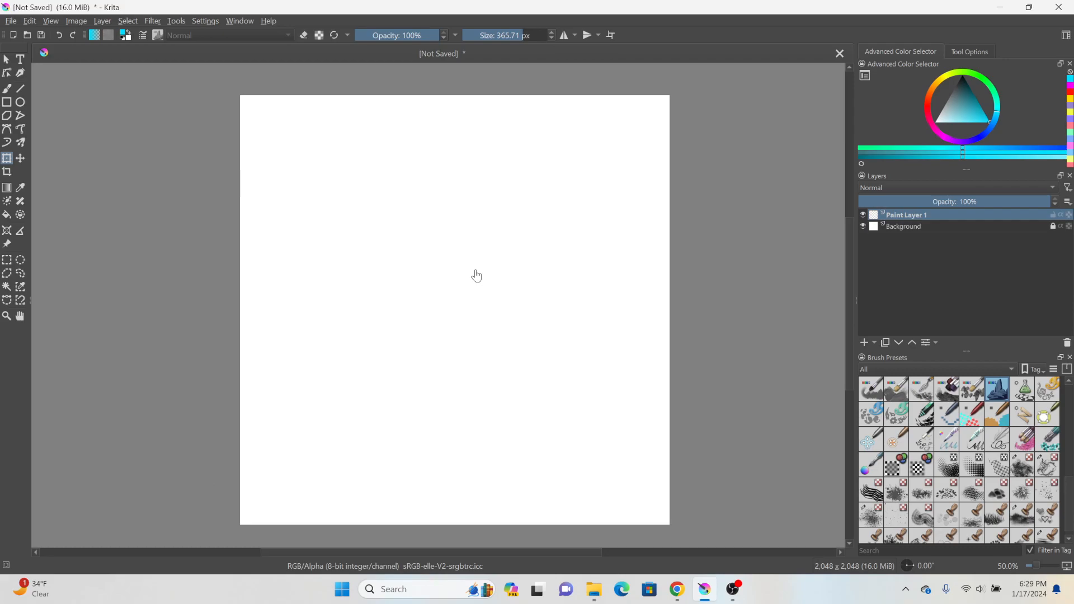
# Step: Draw a black rectangle along the canvas edges on Paint Layer 1 with the Basic-1 brush preset at 20 px
pyautogui.moveTo(972, 91); pyautogui.dragTo(954, 49)
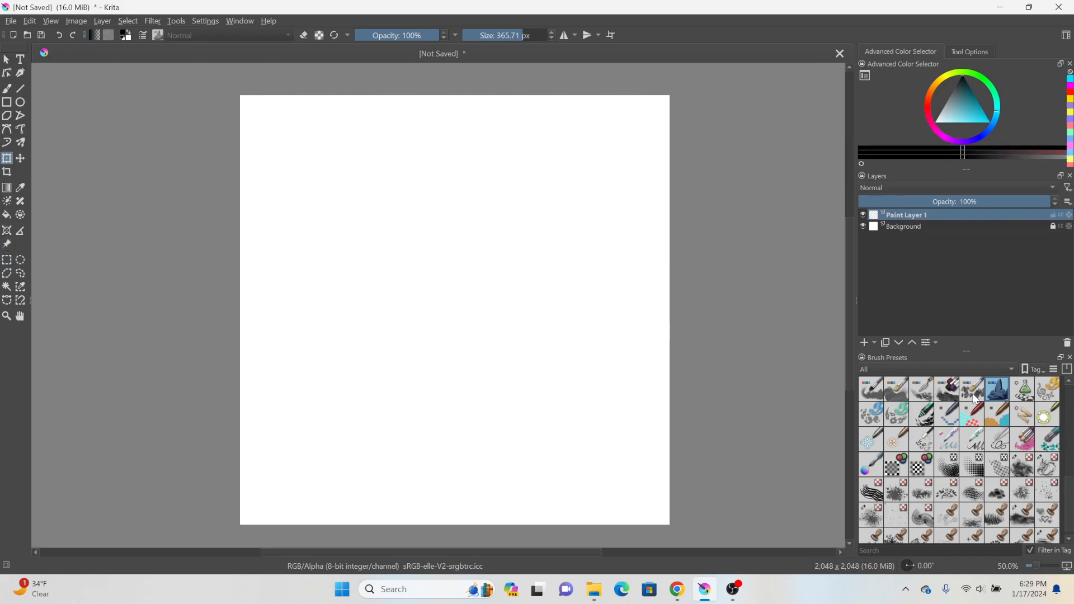
pyautogui.scroll(10, 976, 399)
pyautogui.click(969, 394)
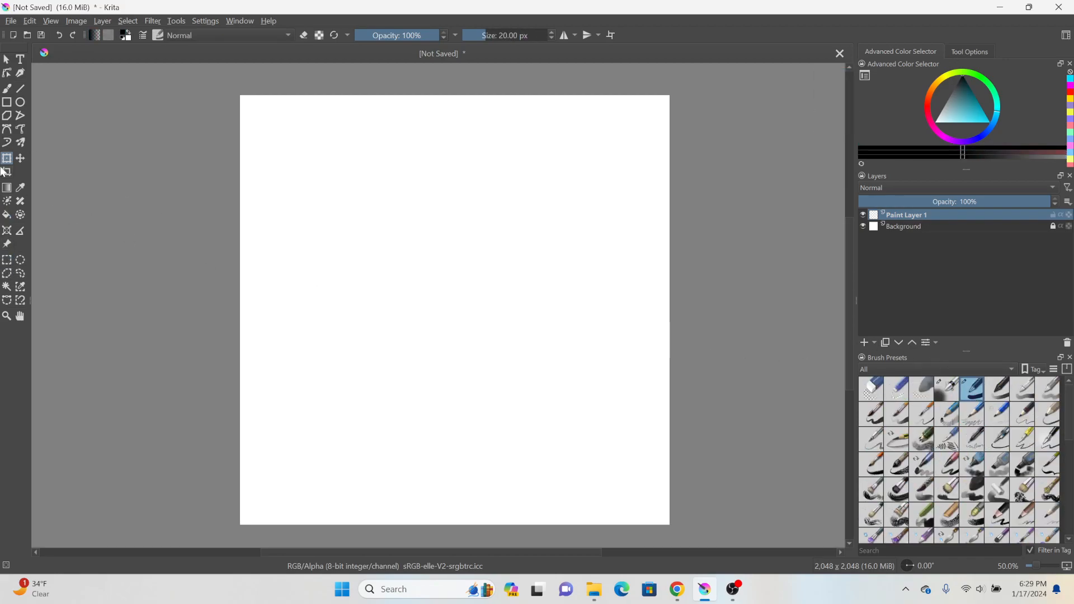
pyautogui.click(6, 102)
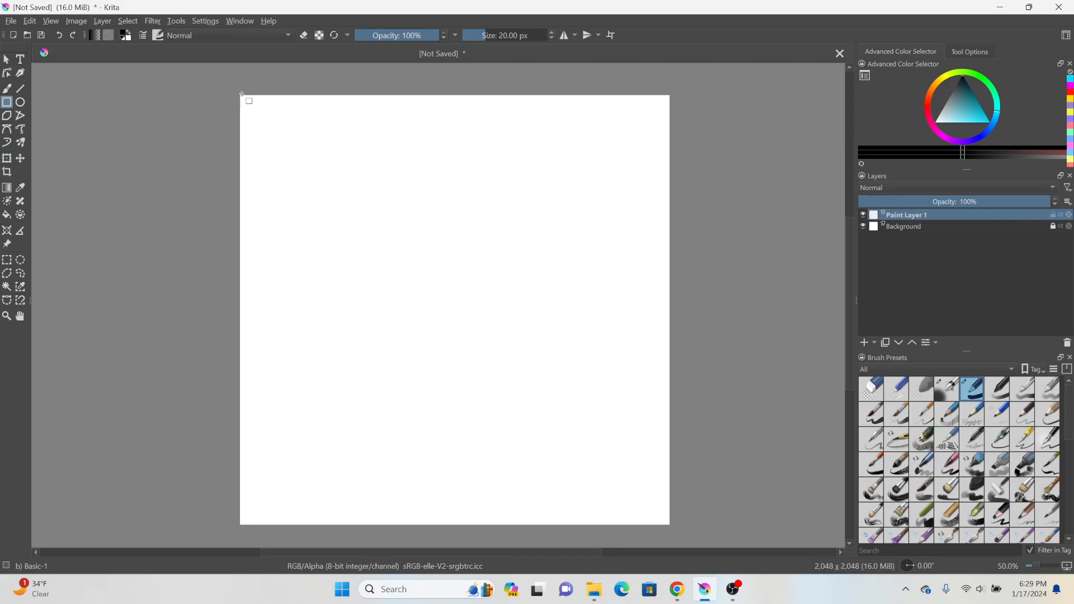
pyautogui.moveTo(240, 95); pyautogui.dragTo(671, 519)
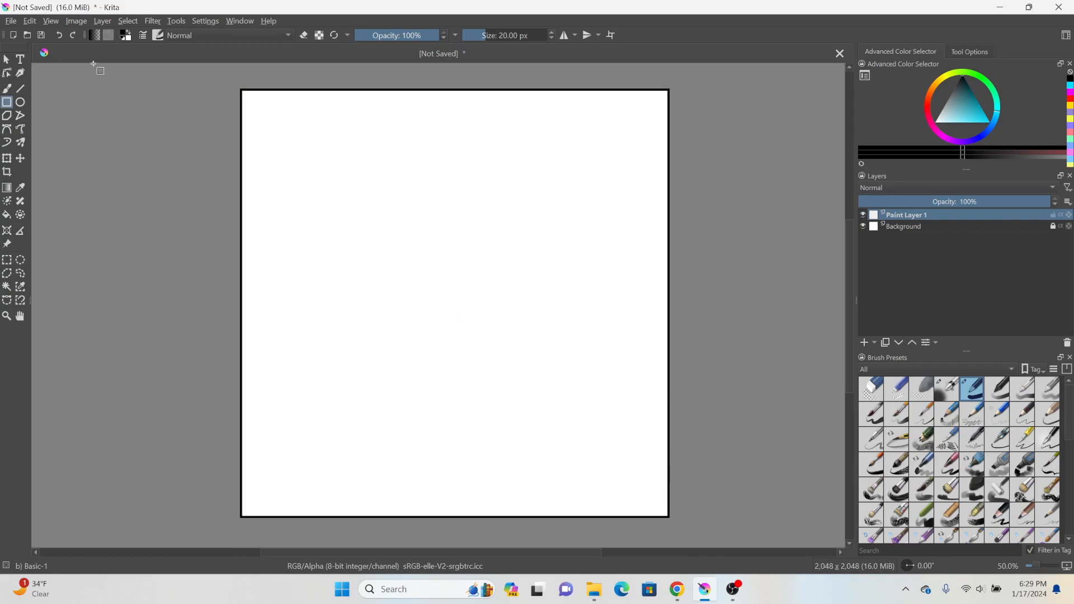
# Step: Turn on Wrap Around Mode and examine how the black outline marks the repeated tiles
pyautogui.click(52, 23)
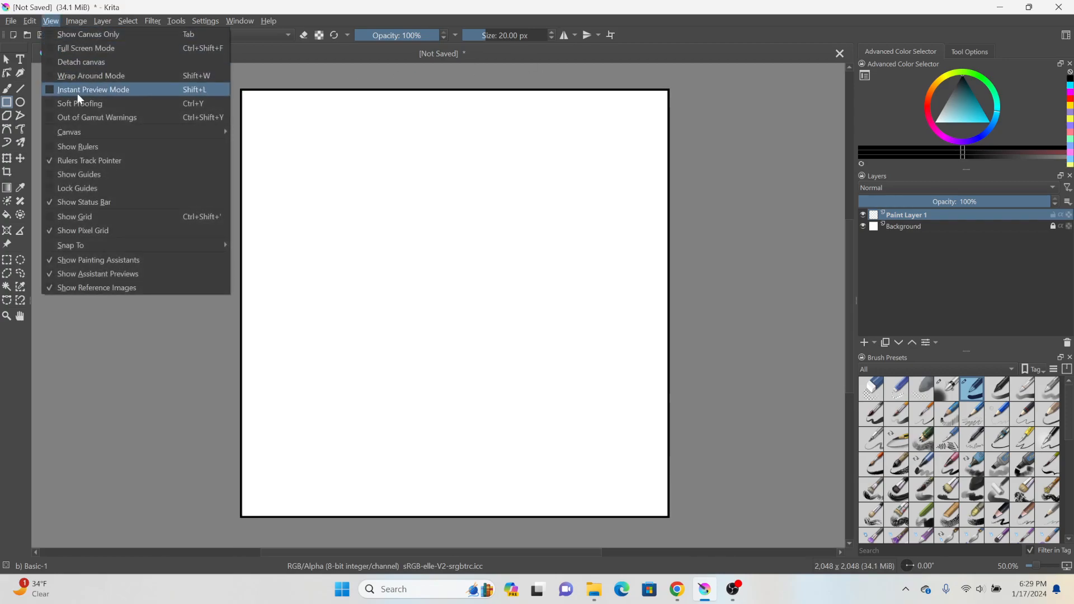
pyautogui.click(80, 76)
pyautogui.scroll(-5, 276, 240)
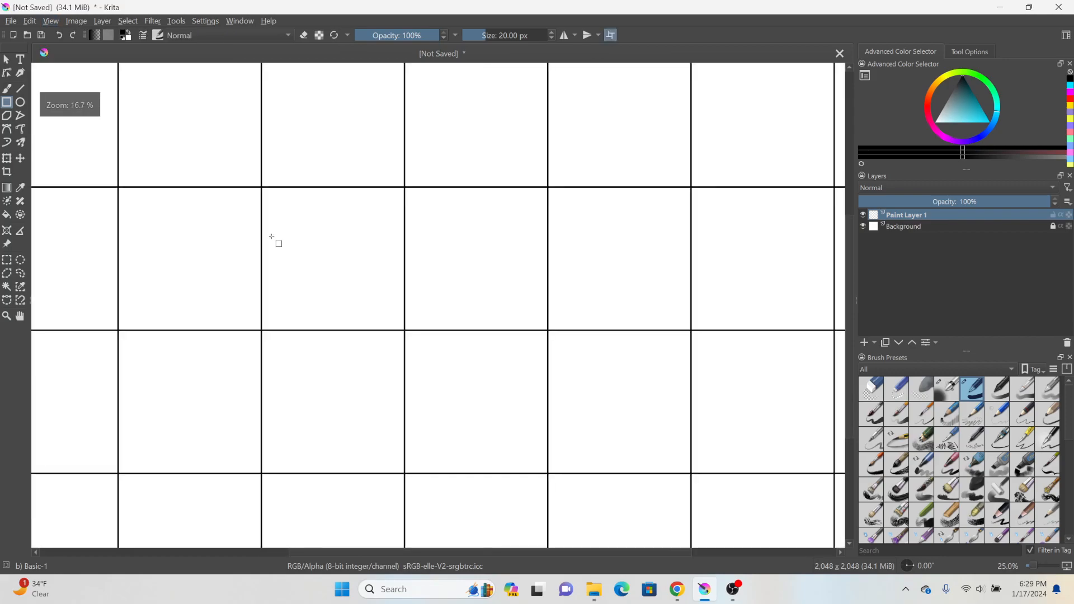
pyautogui.scroll(1, 276, 241)
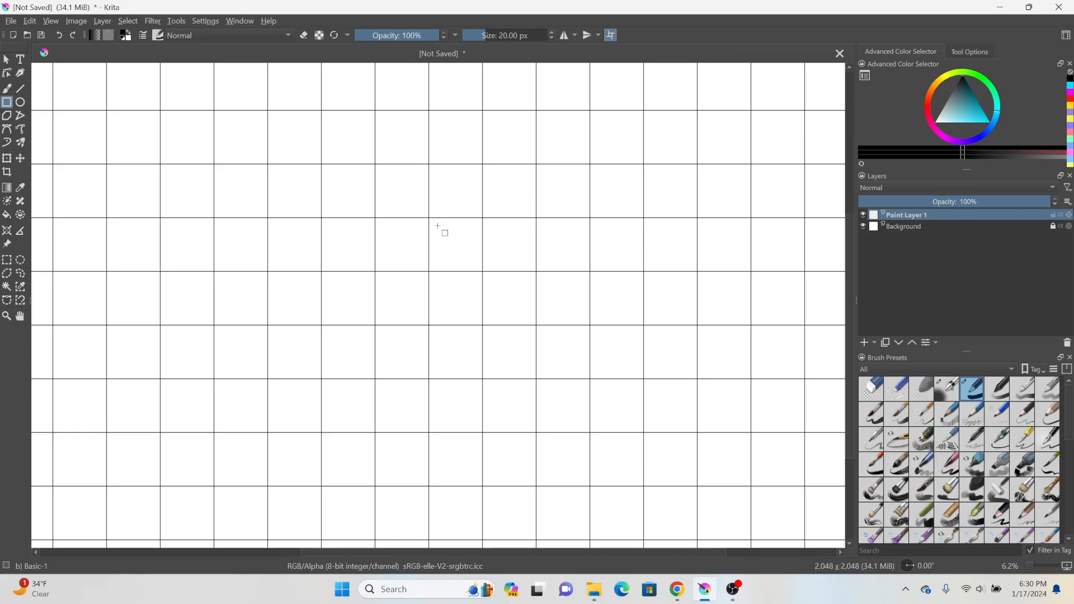
pyautogui.scroll(4, 229, 240)
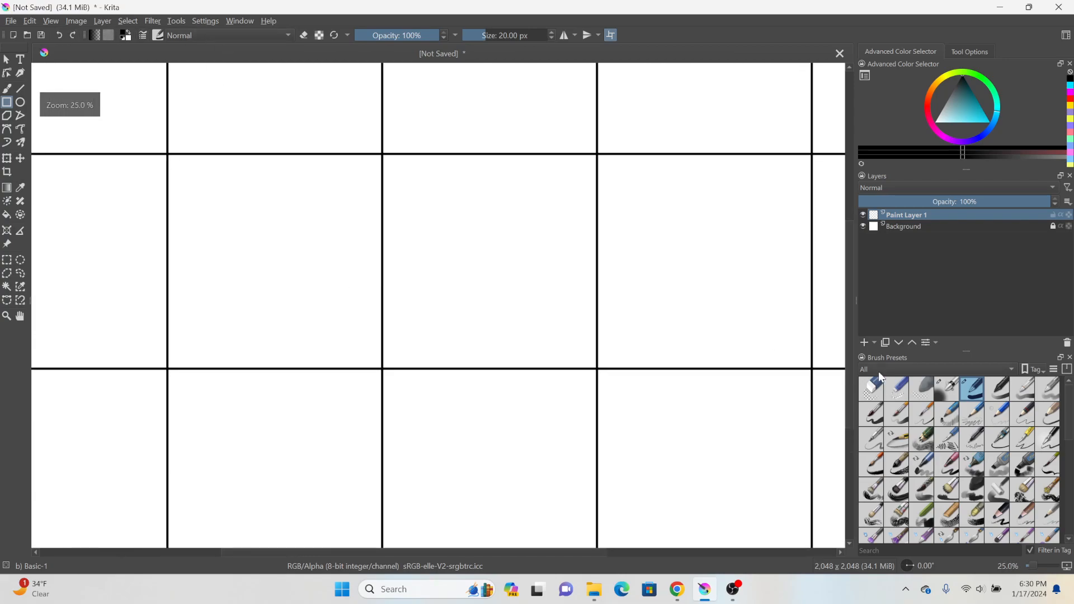
# Step: Add a new paint layer and place it beneath Paint Layer 1
pyautogui.click(864, 343)
pyautogui.moveTo(901, 216); pyautogui.dragTo(917, 231)
# Step: Paint bright green zigzag strokes across the tile borders on Paint Layer 2 with a 140.46 px freehand brush
pyautogui.click(989, 83)
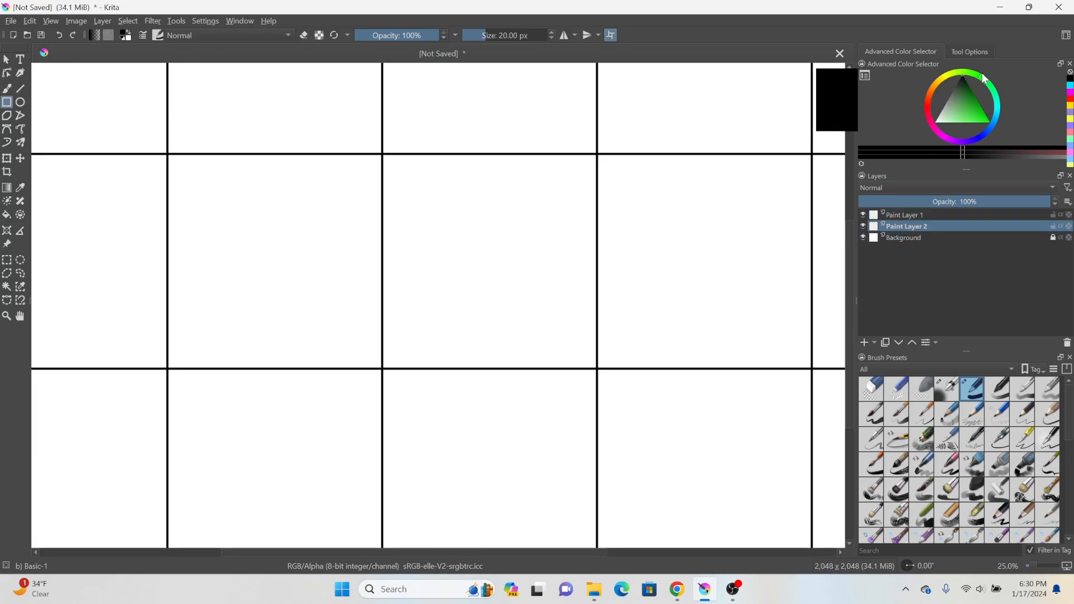
pyautogui.click(7, 89)
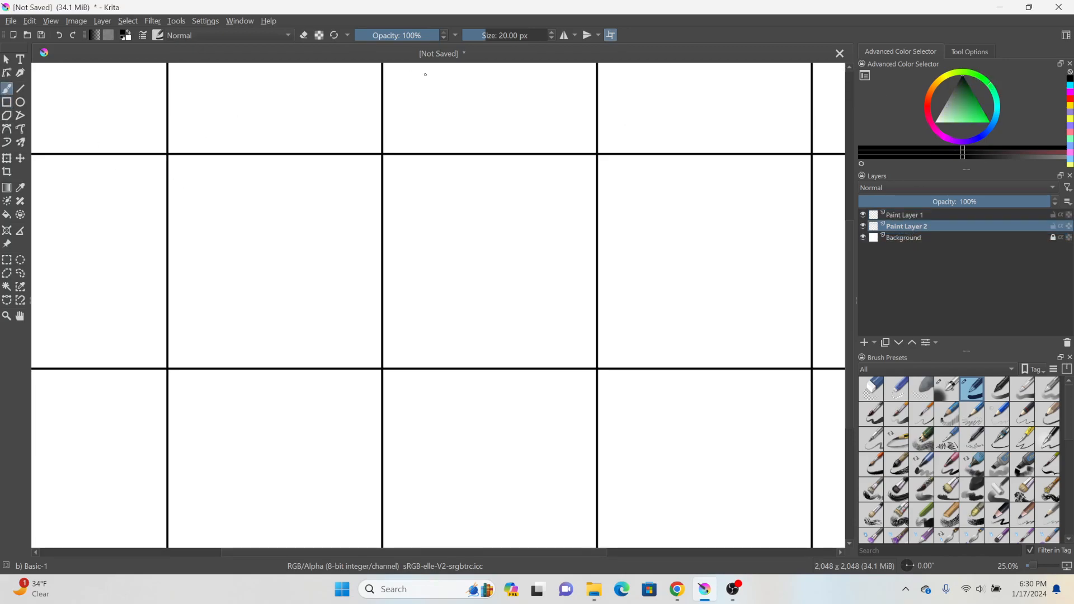
pyautogui.click(506, 35)
pyautogui.moveTo(154, 151)
pyautogui.mouseDown()
pyautogui.moveTo(164, 176)
pyautogui.moveTo(216, 201)
pyautogui.moveTo(246, 165)
pyautogui.mouseUp()
pyautogui.hotkey('ctrl', 'z')
pyautogui.click(972, 115)
pyautogui.moveTo(154, 144)
pyautogui.mouseDown()
pyautogui.moveTo(167, 208)
pyautogui.moveTo(263, 176)
pyautogui.moveTo(335, 209)
pyautogui.moveTo(381, 161)
pyautogui.moveTo(165, 160)
pyautogui.moveTo(343, 163)
pyautogui.mouseUp()
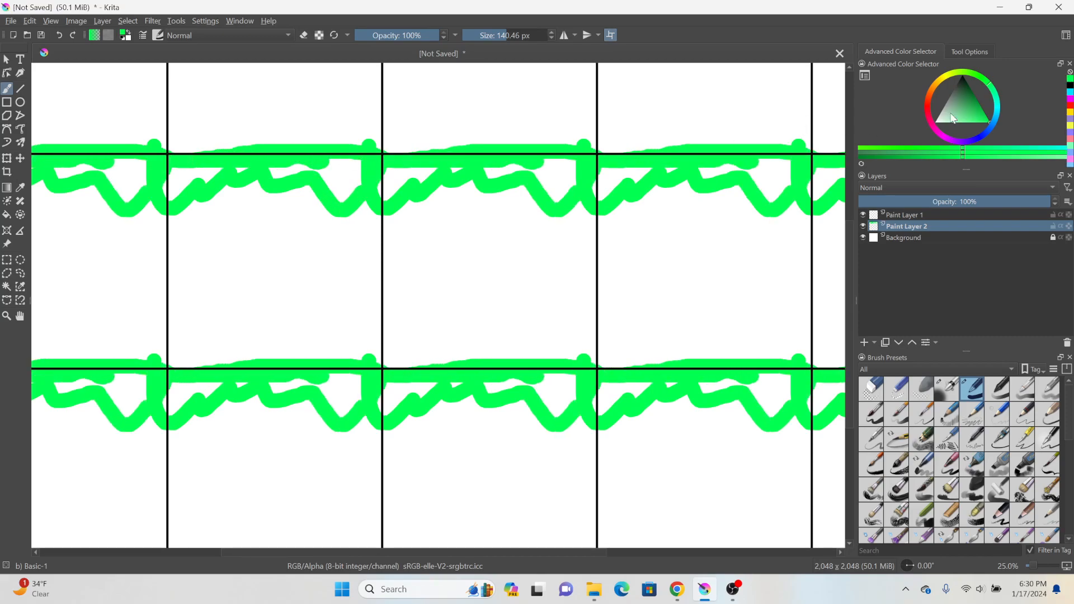
# Step: Undo the extra stroke, switch the colour to blue, and paint blue spikes with a solid band at their base
pyautogui.moveTo(375, 225)
pyautogui.mouseDown()
pyautogui.moveTo(370, 295)
pyautogui.moveTo(370, 264)
pyautogui.moveTo(359, 291)
pyautogui.moveTo(380, 273)
pyautogui.moveTo(356, 248)
pyautogui.moveTo(337, 269)
pyautogui.moveTo(322, 358)
pyautogui.moveTo(225, 176)
pyautogui.moveTo(195, 363)
pyautogui.moveTo(404, 353)
pyautogui.moveTo(266, 353)
pyautogui.moveTo(377, 329)
pyautogui.moveTo(212, 324)
pyautogui.moveTo(338, 342)
pyautogui.mouseUp()
pyautogui.hotkey('ctrl', 'z')
pyautogui.click(985, 132)
# Step: Examine how the green and blue strokes repeat across the tiles, and delete Paint Layer 2
pyautogui.scroll(-1, 324, 412)
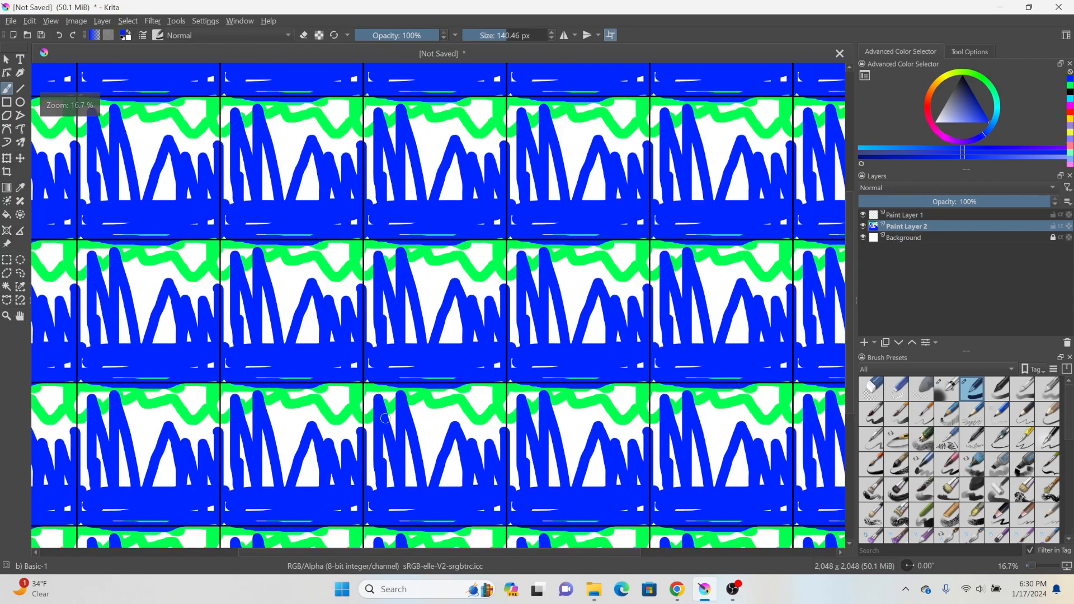
pyautogui.scroll(1, 439, 431)
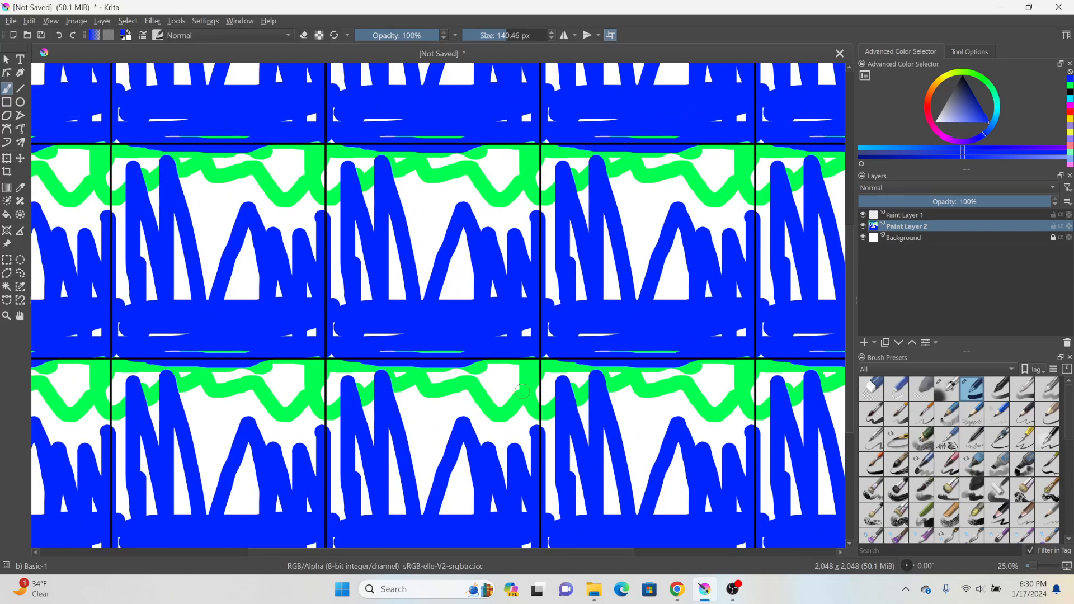
pyautogui.scroll(-1, 520, 392)
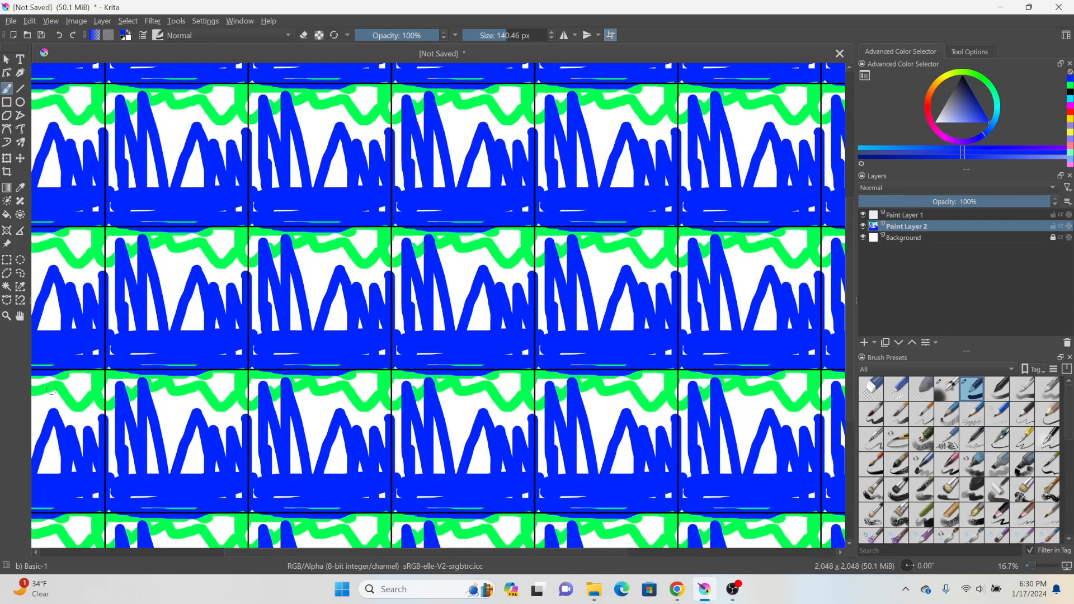
pyautogui.scroll(2, 261, 338)
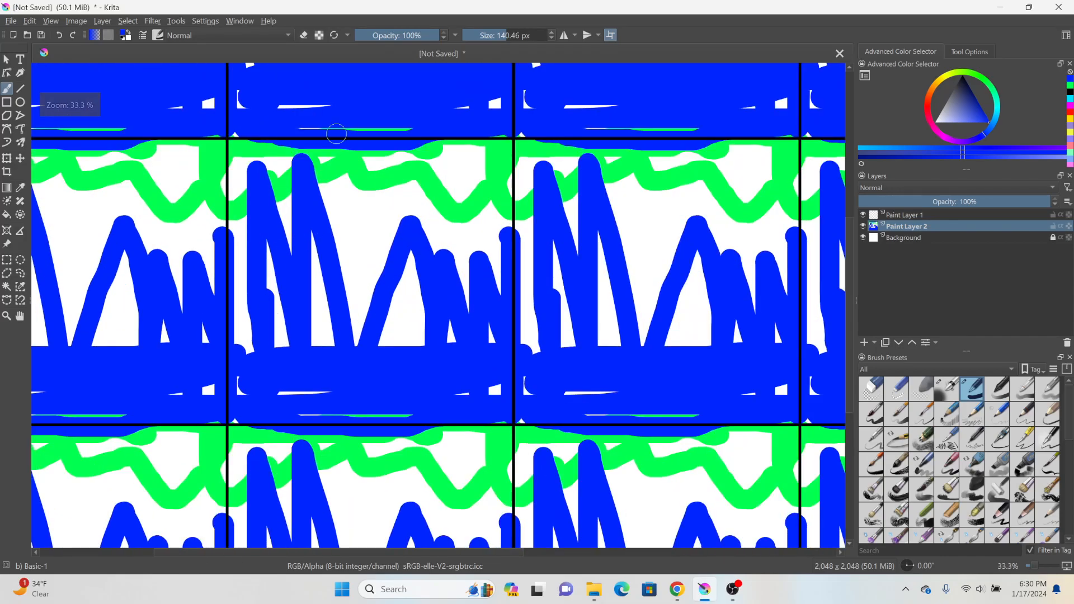
pyautogui.scroll(1, 336, 134)
pyautogui.scroll(-1, 333, 196)
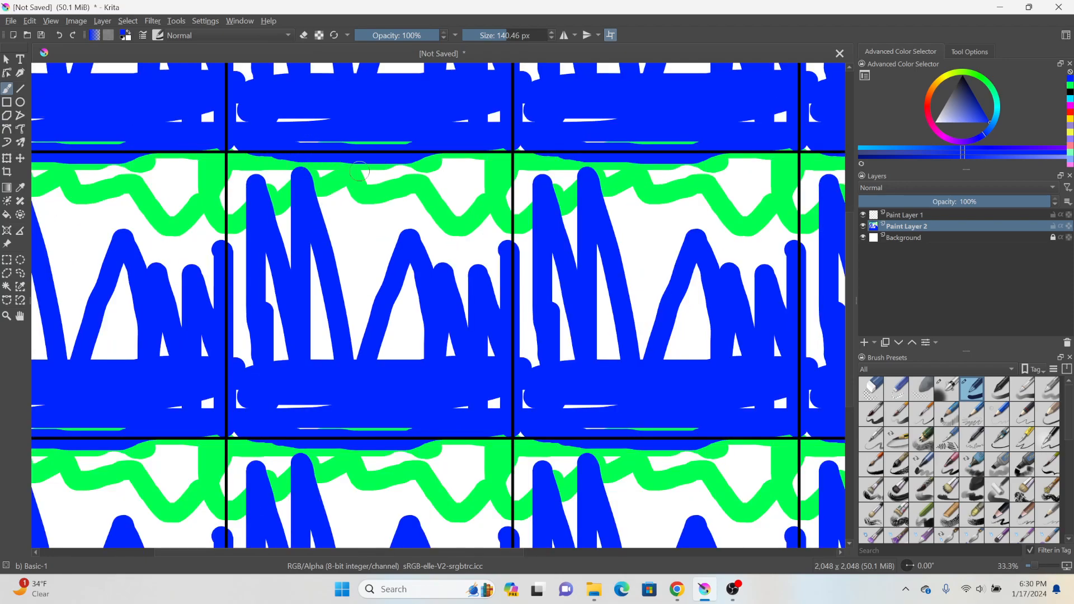
pyautogui.click(1067, 343)
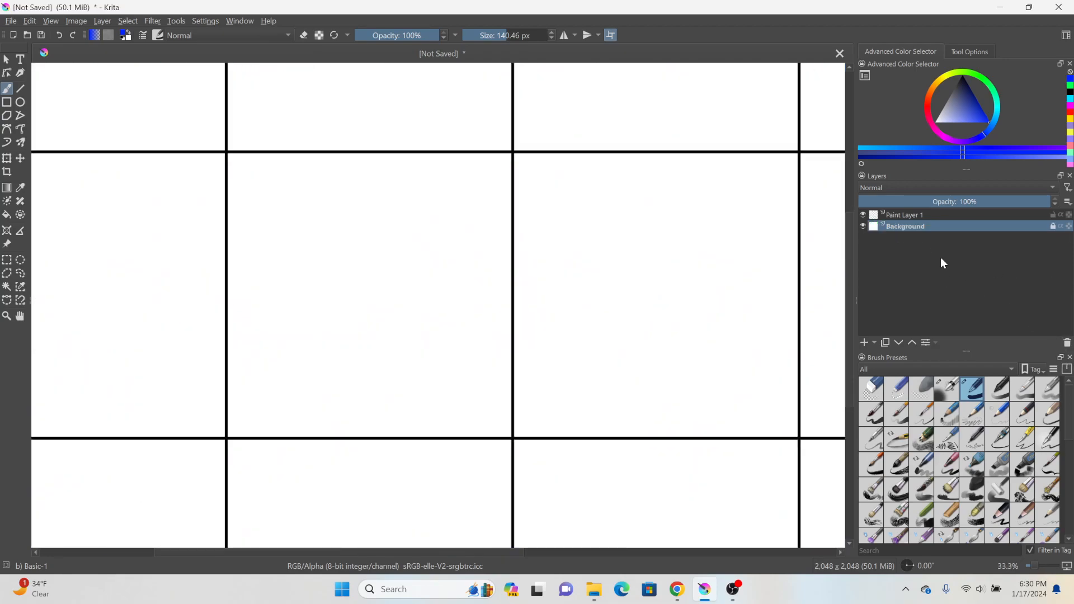
# Step: Add a paint layer above the Background and paint overlapping blue loops across the tile borders
pyautogui.click(228, 254)
pyautogui.click(864, 342)
pyautogui.moveTo(695, 283)
pyautogui.mouseDown()
pyautogui.moveTo(388, 297)
pyautogui.moveTo(376, 356)
pyautogui.moveTo(330, 305)
pyautogui.moveTo(311, 359)
pyautogui.moveTo(339, 321)
pyautogui.moveTo(470, 299)
pyautogui.moveTo(84, 253)
pyautogui.mouseUp()
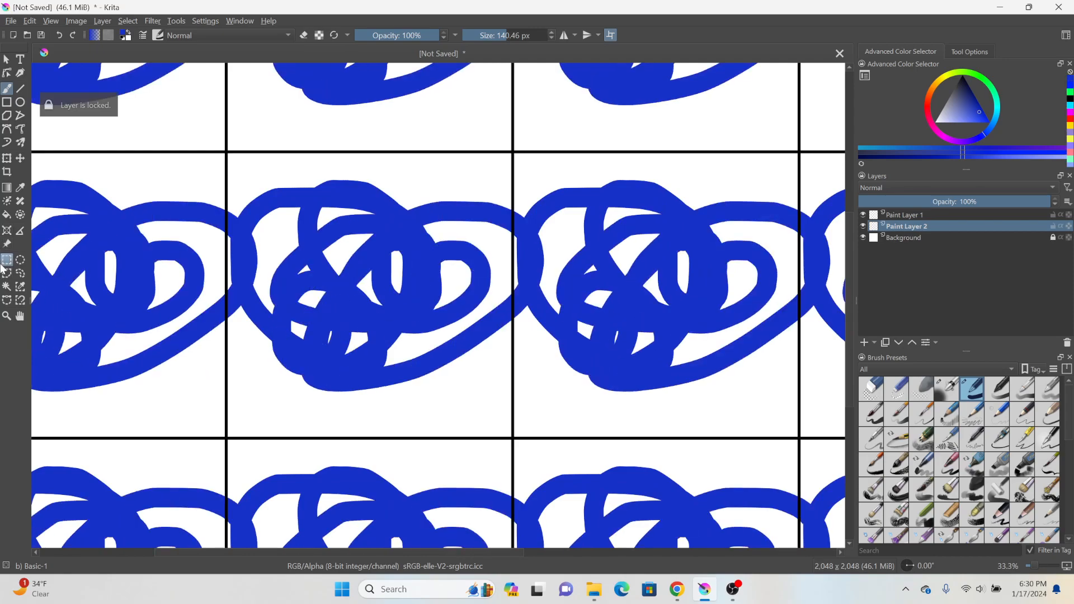
# Step: Shift the blue scribble slightly with the Transform tool to compare its tiling, and delete Paint Layer 2
pyautogui.click(6, 158)
pyautogui.moveTo(574, 297)
pyautogui.mouseDown()
pyautogui.moveTo(568, 252)
pyautogui.moveTo(463, 242)
pyautogui.moveTo(429, 307)
pyautogui.moveTo(433, 243)
pyautogui.moveTo(678, 283)
pyautogui.moveTo(666, 271)
pyautogui.moveTo(576, 246)
pyautogui.moveTo(730, 342)
pyautogui.moveTo(756, 311)
pyautogui.moveTo(755, 299)
pyautogui.moveTo(752, 311)
pyautogui.moveTo(415, 283)
pyautogui.moveTo(643, 280)
pyautogui.moveTo(537, 335)
pyautogui.moveTo(674, 227)
pyautogui.moveTo(515, 329)
pyautogui.moveTo(640, 286)
pyautogui.moveTo(565, 311)
pyautogui.moveTo(625, 305)
pyautogui.moveTo(432, 302)
pyautogui.moveTo(621, 283)
pyautogui.moveTo(683, 291)
pyautogui.moveTo(587, 196)
pyautogui.moveTo(546, 132)
pyautogui.moveTo(577, 318)
pyautogui.mouseUp()
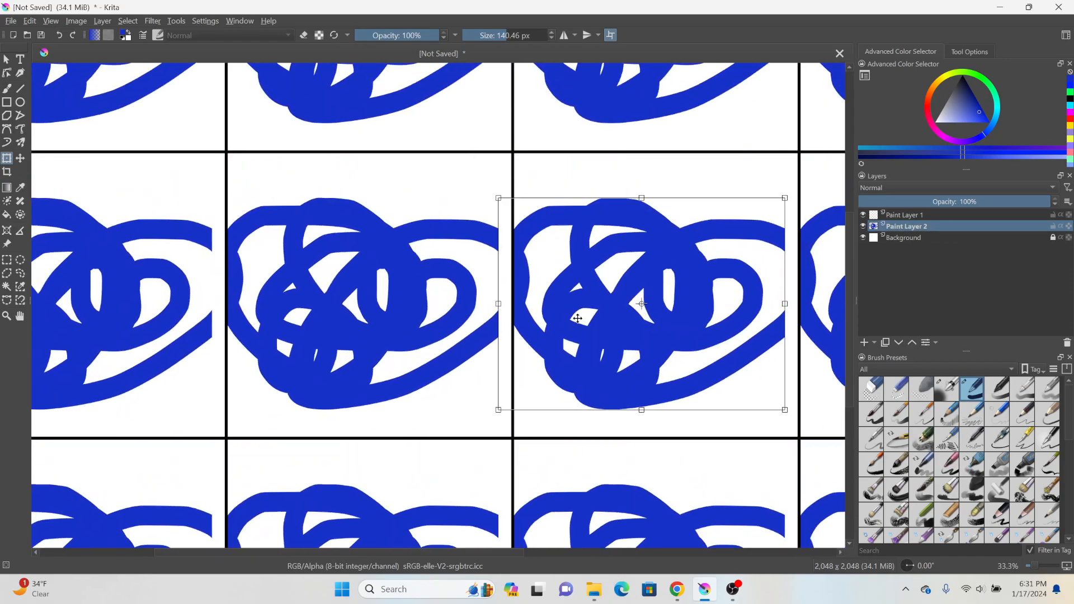
pyautogui.click(1068, 343)
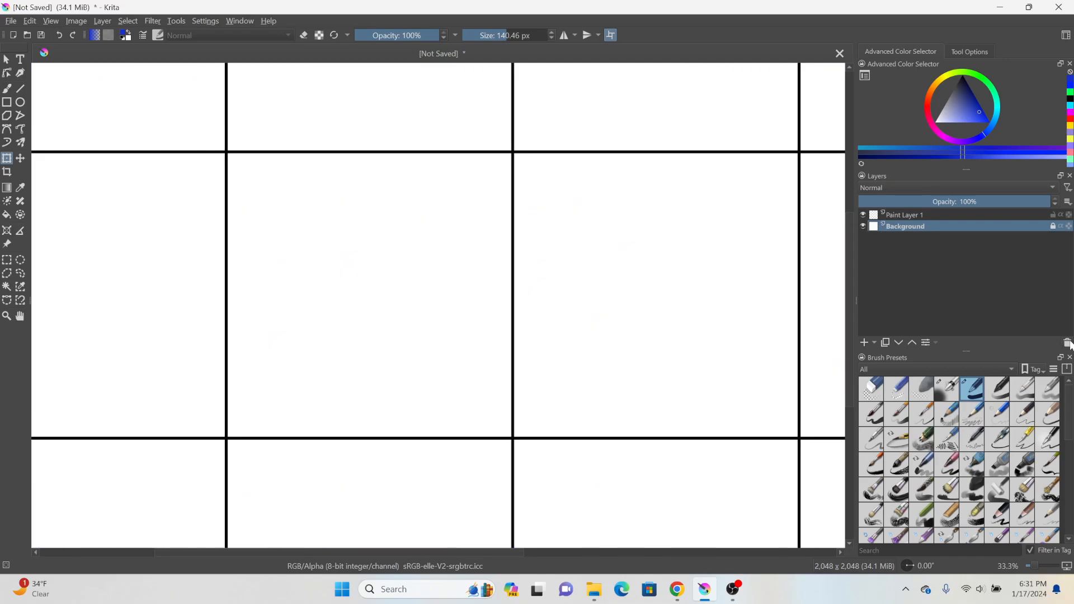
# Step: Turn off Wrap Around Mode and bring the single canvas into view
pyautogui.click(29, 20)
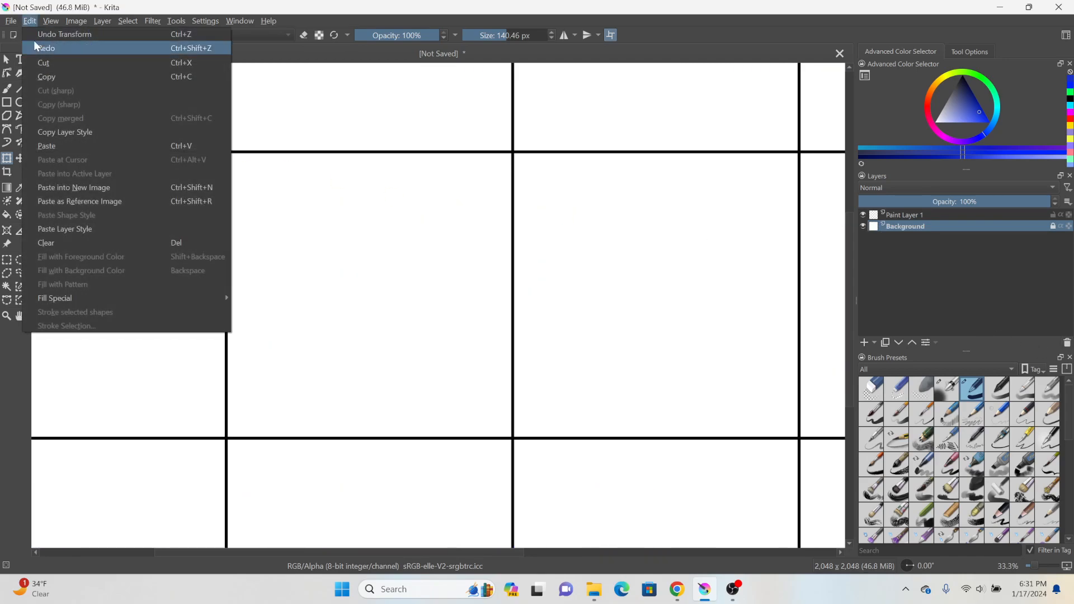
pyautogui.click(64, 75)
pyautogui.moveTo(703, 280); pyautogui.dragTo(588, 295)
# Step: Add a paint layer above the Background and paint crimson strokes running past the canvas edges with the m) RGBA 06 Rock brush
pyautogui.scroll(-5, 928, 445)
pyautogui.scroll(3, 979, 475)
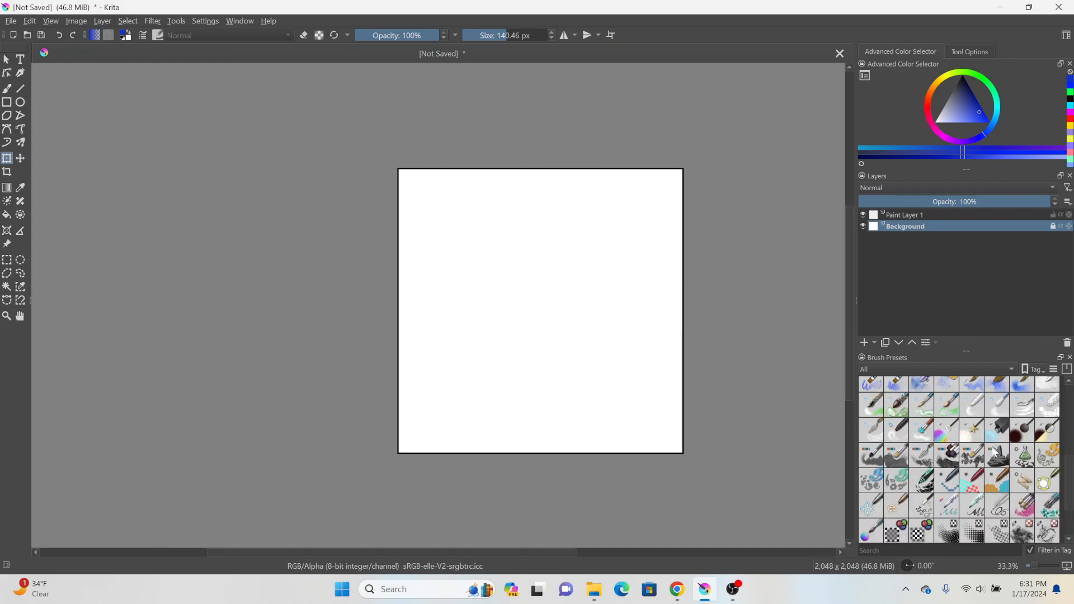
pyautogui.click(995, 456)
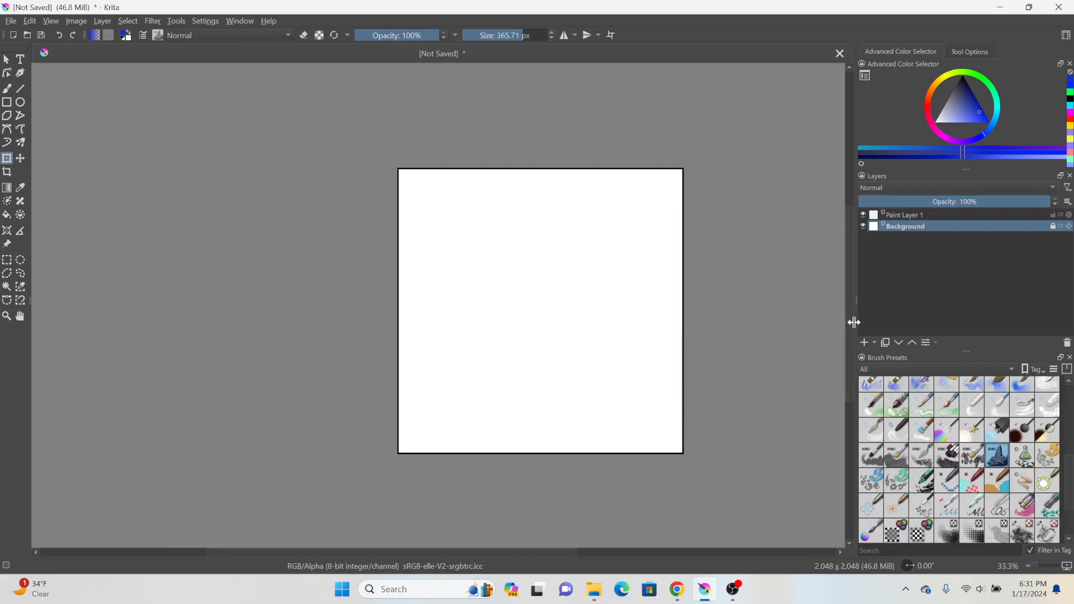
pyautogui.click(865, 342)
pyautogui.click(932, 124)
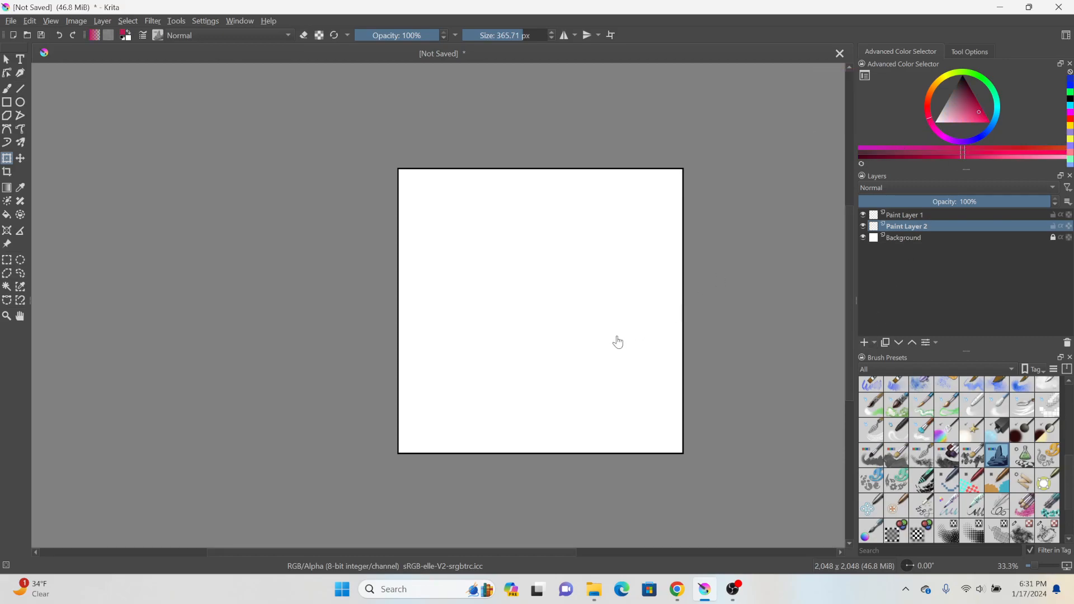
pyautogui.click(7, 89)
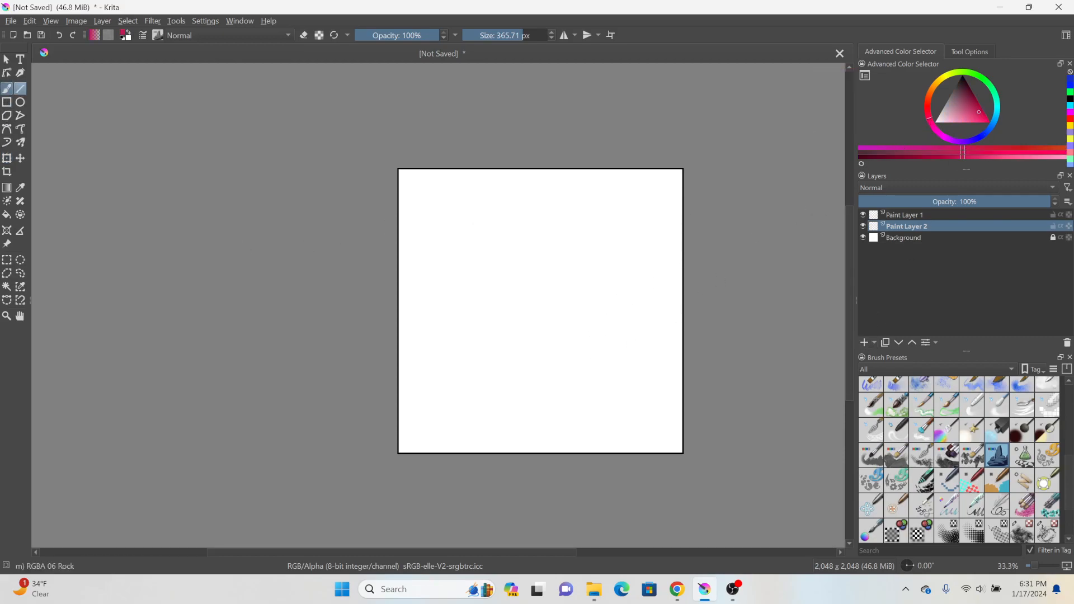
pyautogui.moveTo(591, 307)
pyautogui.mouseDown()
pyautogui.moveTo(520, 217)
pyautogui.moveTo(431, 322)
pyautogui.moveTo(320, 178)
pyautogui.mouseUp()
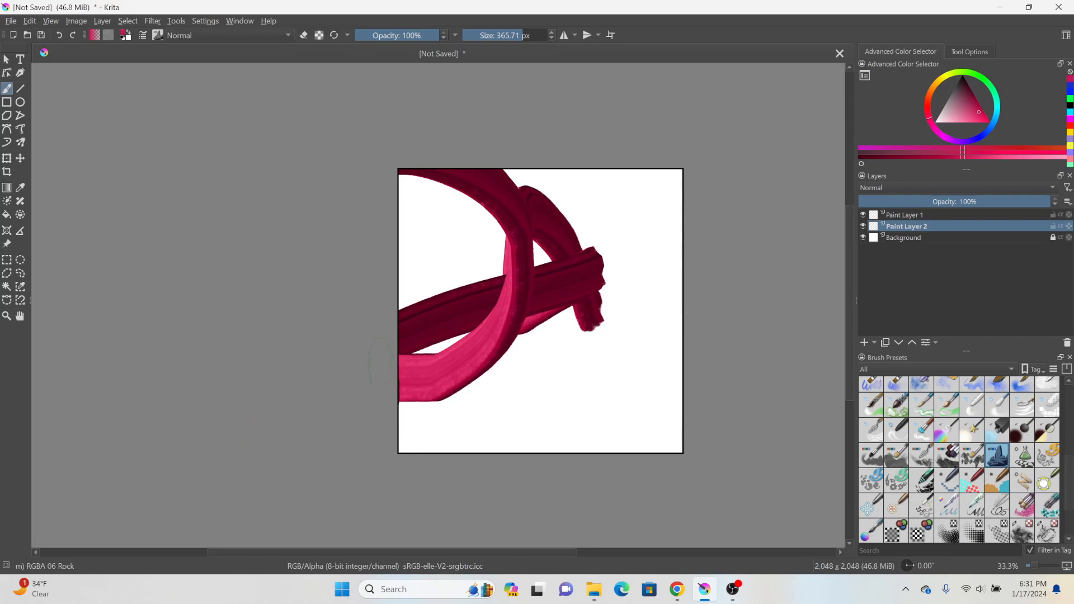
pyautogui.moveTo(414, 471)
pyautogui.mouseDown()
pyautogui.moveTo(552, 514)
pyautogui.moveTo(777, 322)
pyautogui.mouseUp()
# Step: Paint overlapping green, blue and yellow strokes across the canvas on Paint Layer 2 with the 365.71 px rock brush
pyautogui.moveTo(997, 95); pyautogui.dragTo(931, 109)
pyautogui.moveTo(615, 333)
pyautogui.mouseDown()
pyautogui.moveTo(584, 263)
pyautogui.moveTo(465, 313)
pyautogui.moveTo(526, 178)
pyautogui.moveTo(615, 170)
pyautogui.mouseUp()
pyautogui.moveTo(990, 121); pyautogui.dragTo(980, 130)
pyautogui.moveTo(636, 263)
pyautogui.mouseDown()
pyautogui.moveTo(464, 380)
pyautogui.moveTo(400, 224)
pyautogui.mouseUp()
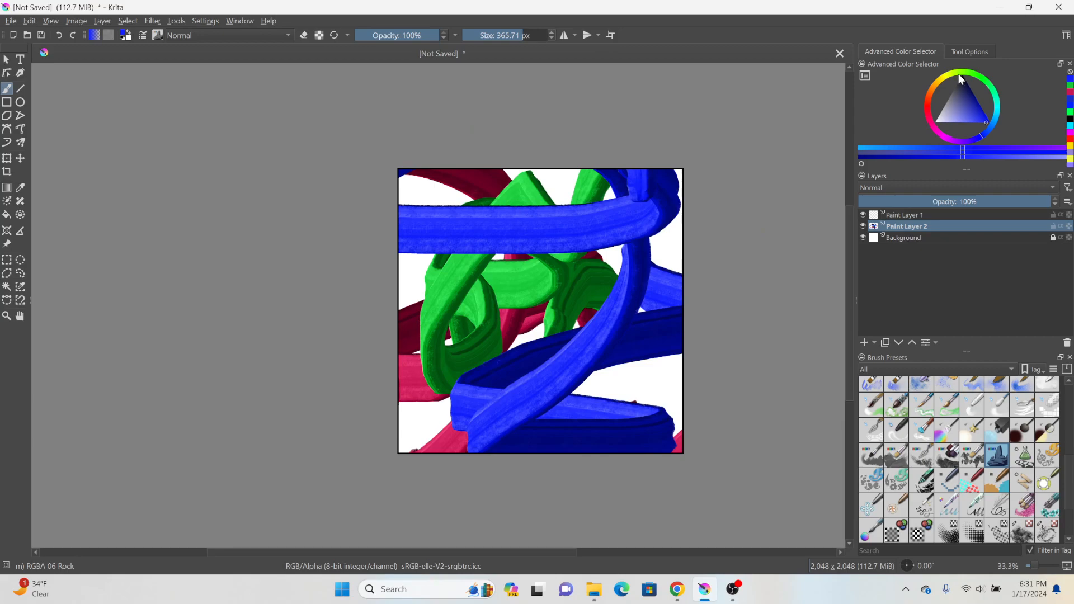
pyautogui.moveTo(962, 79); pyautogui.dragTo(946, 75)
pyautogui.moveTo(626, 215)
pyautogui.mouseDown()
pyautogui.moveTo(624, 255)
pyautogui.moveTo(467, 386)
pyautogui.moveTo(402, 251)
pyautogui.mouseUp()
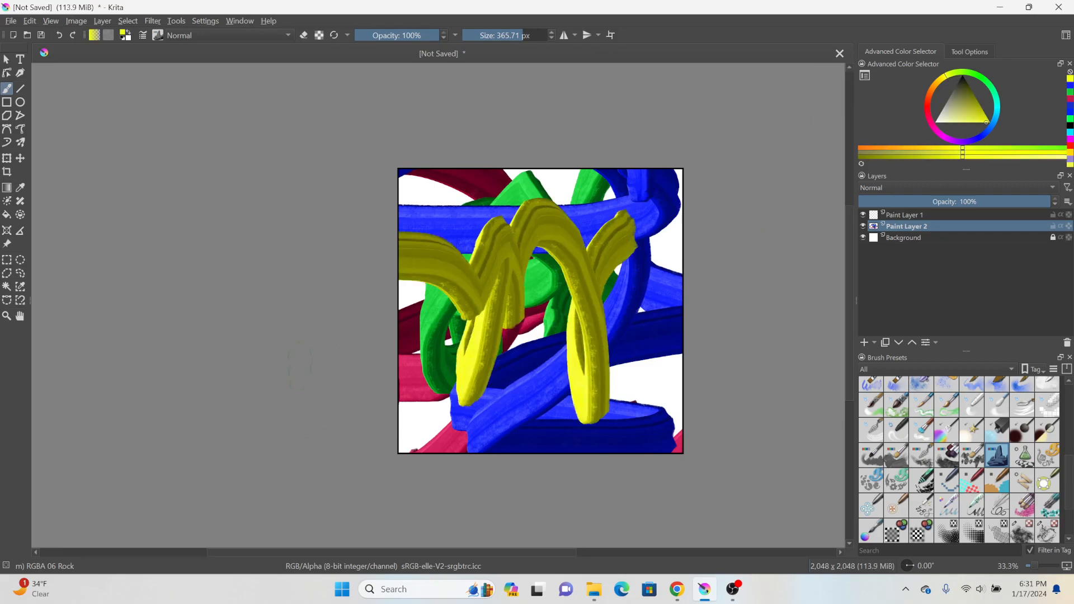
# Step: Turn Wrap Around Mode back on and examine how the strokes meet at the tile borders
pyautogui.click(51, 21)
pyautogui.click(60, 75)
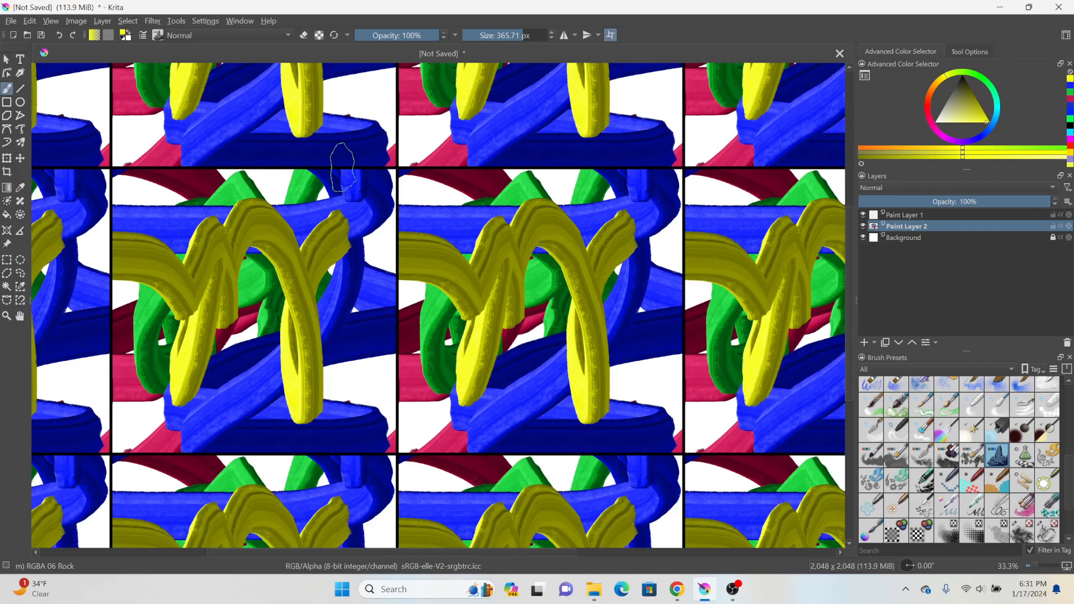
pyautogui.scroll(5, 344, 174)
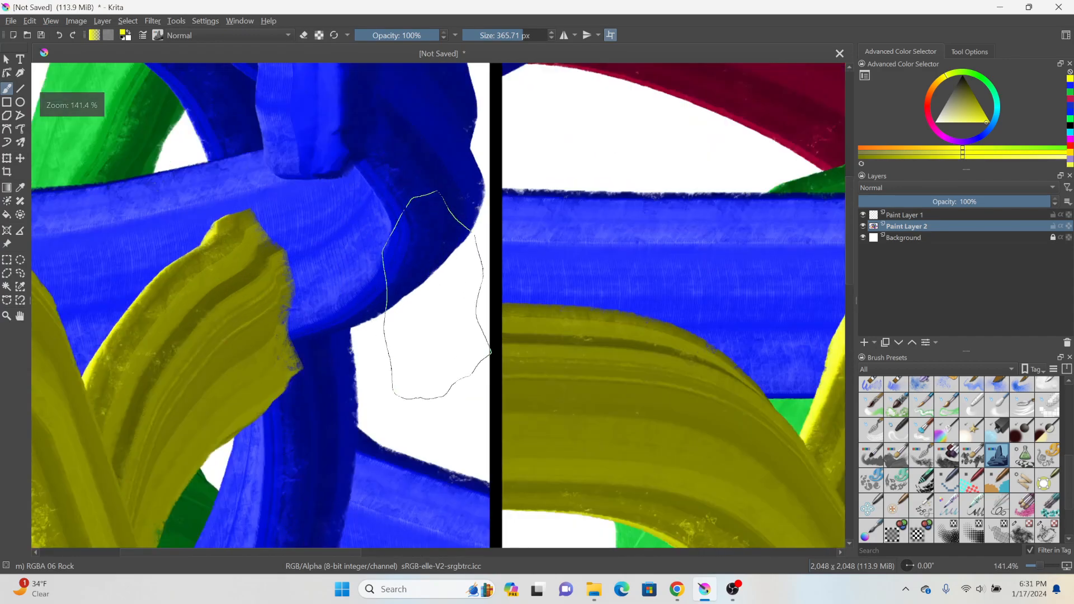
pyautogui.scroll(-6, 534, 442)
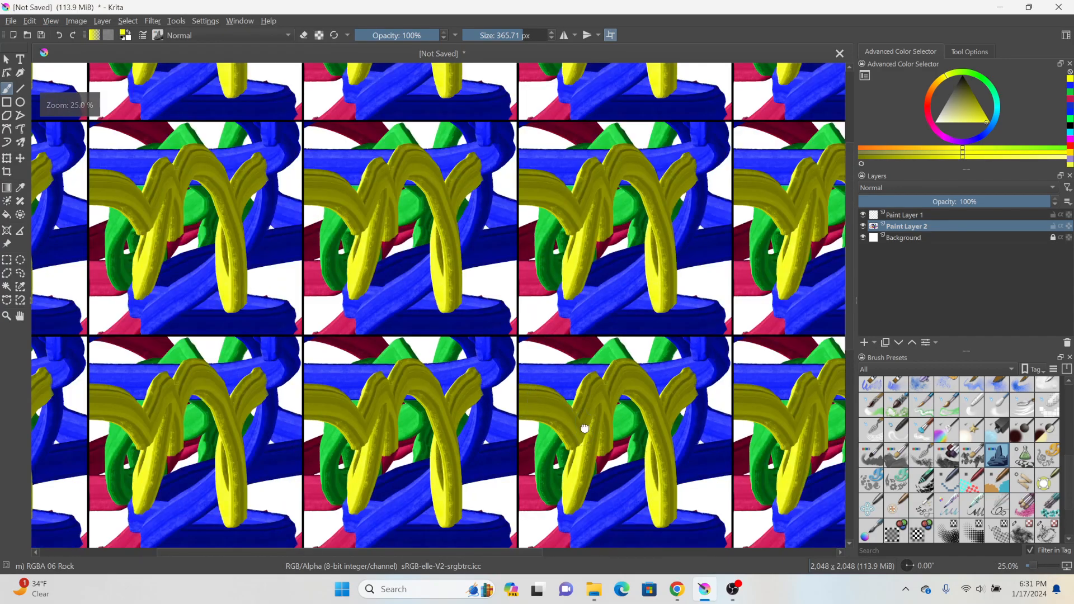
pyautogui.moveTo(585, 429); pyautogui.dragTo(419, 306)
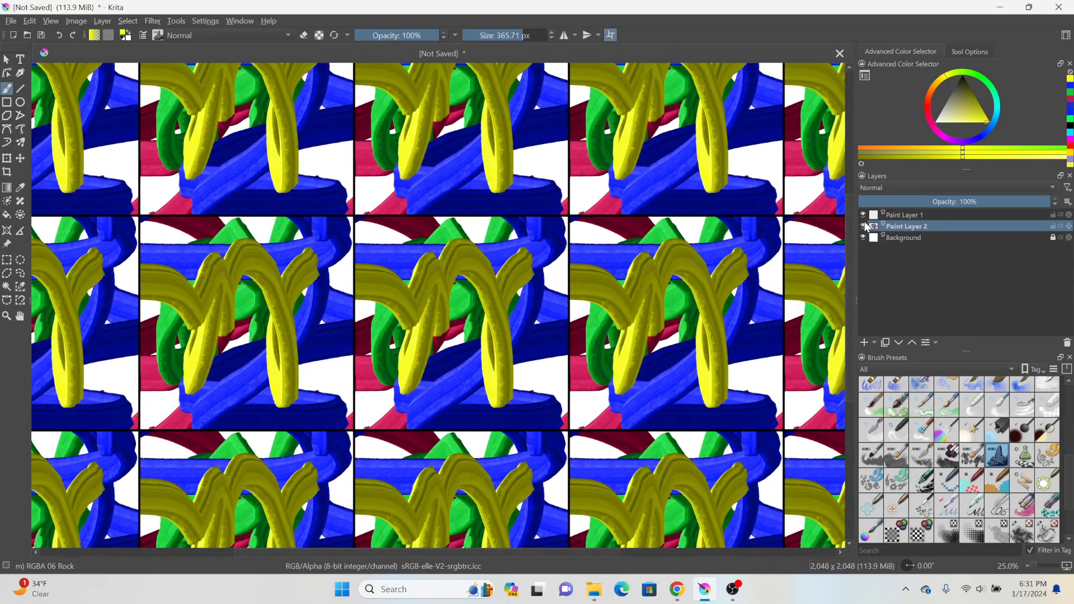
# Step: Hide Paint Layer 1 and paint a magenta arch one tile wide across the seams on Paint Layer 2
pyautogui.click(990, 131)
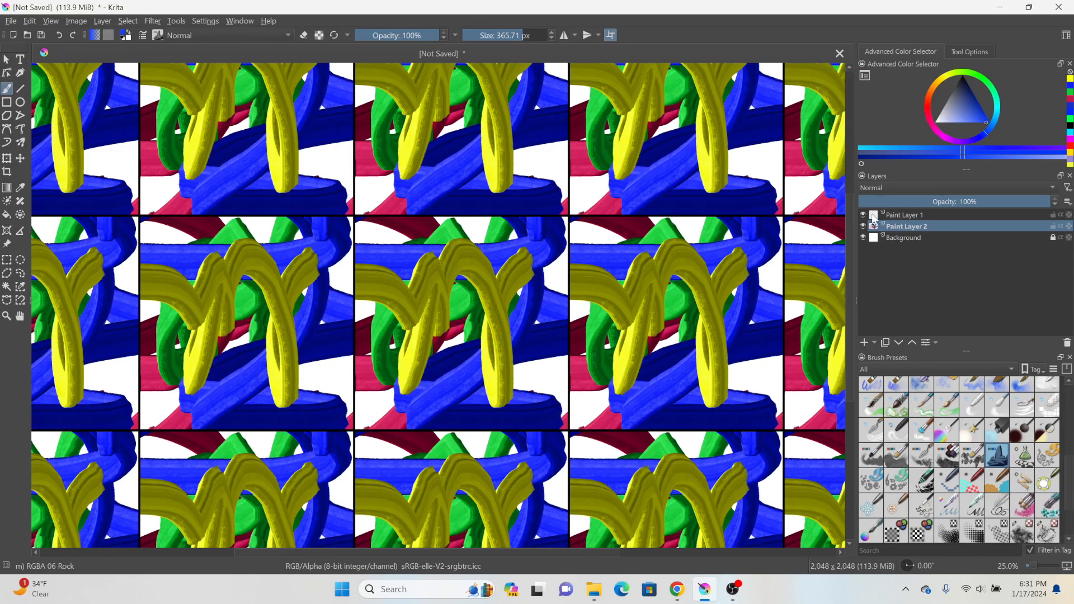
pyautogui.click(940, 134)
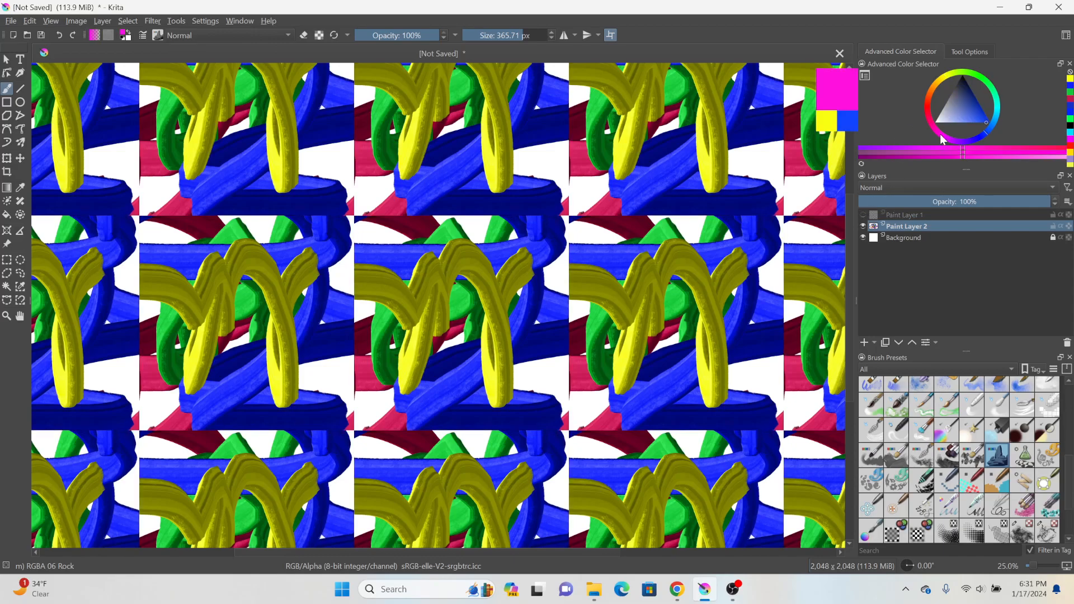
pyautogui.moveTo(450, 296)
pyautogui.mouseDown()
pyautogui.moveTo(361, 265)
pyautogui.moveTo(230, 296)
pyautogui.mouseUp()
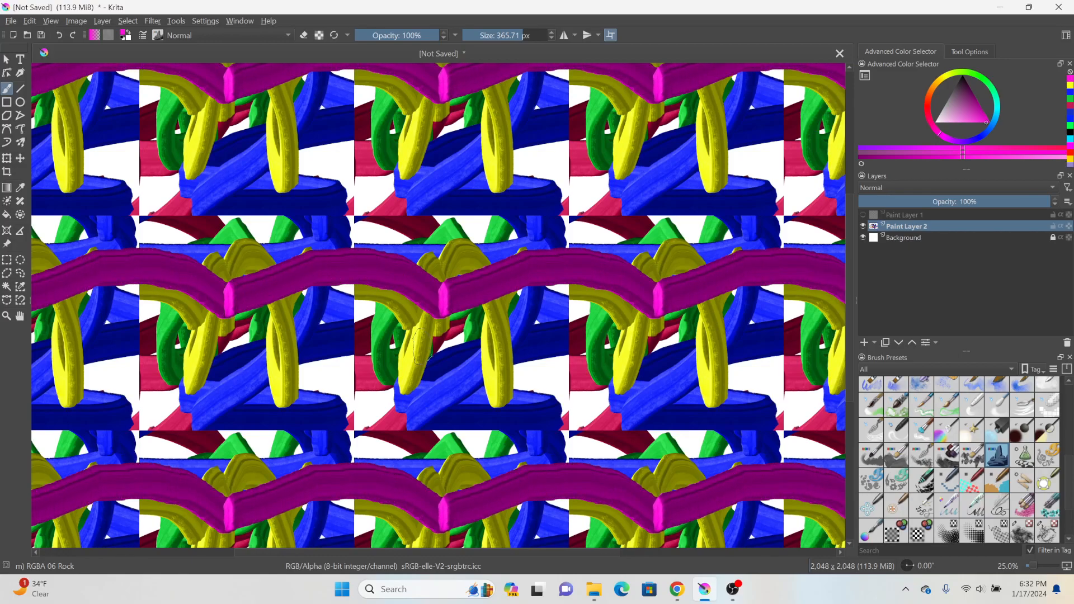
# Step: Paint orange, yellow, green and blue arches one below another under the magenta arch, each spanning a tile width
pyautogui.click(926, 95)
pyautogui.moveTo(653, 307)
pyautogui.mouseDown()
pyautogui.moveTo(546, 296)
pyautogui.moveTo(442, 324)
pyautogui.mouseUp()
pyautogui.click(951, 75)
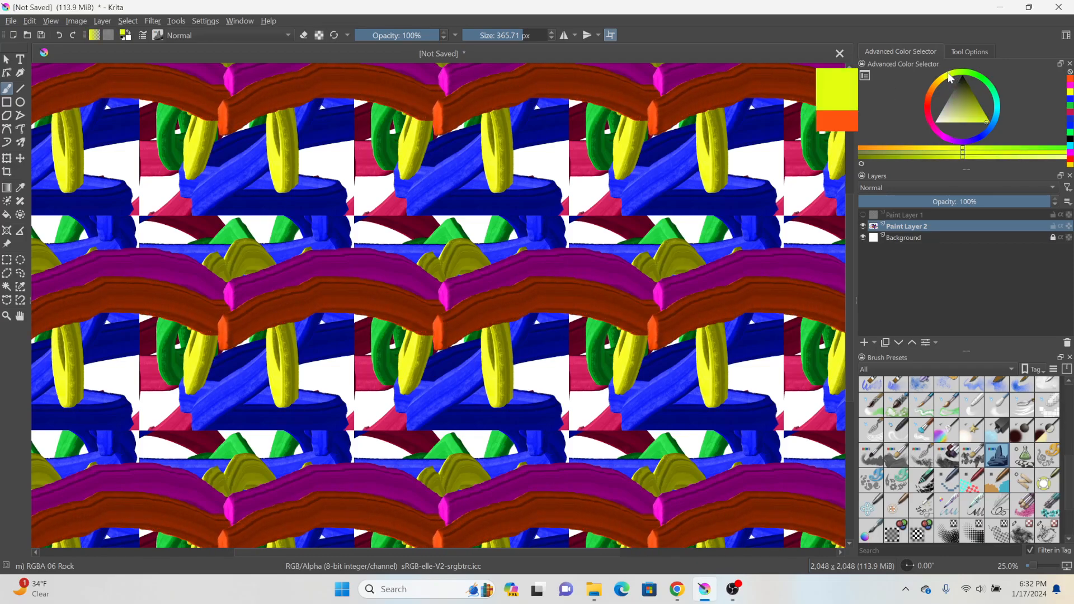
pyautogui.moveTo(659, 347)
pyautogui.mouseDown()
pyautogui.moveTo(493, 314)
pyautogui.moveTo(414, 386)
pyautogui.mouseUp()
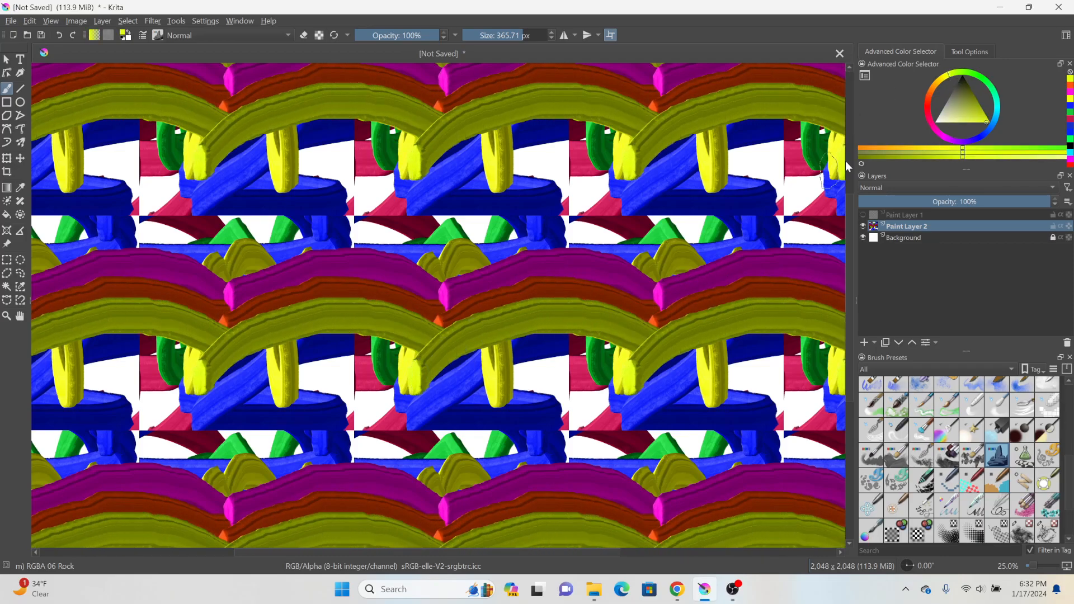
pyautogui.click(999, 92)
pyautogui.moveTo(649, 374)
pyautogui.mouseDown()
pyautogui.moveTo(628, 360)
pyautogui.moveTo(515, 338)
pyautogui.moveTo(425, 391)
pyautogui.mouseUp()
pyautogui.click(984, 140)
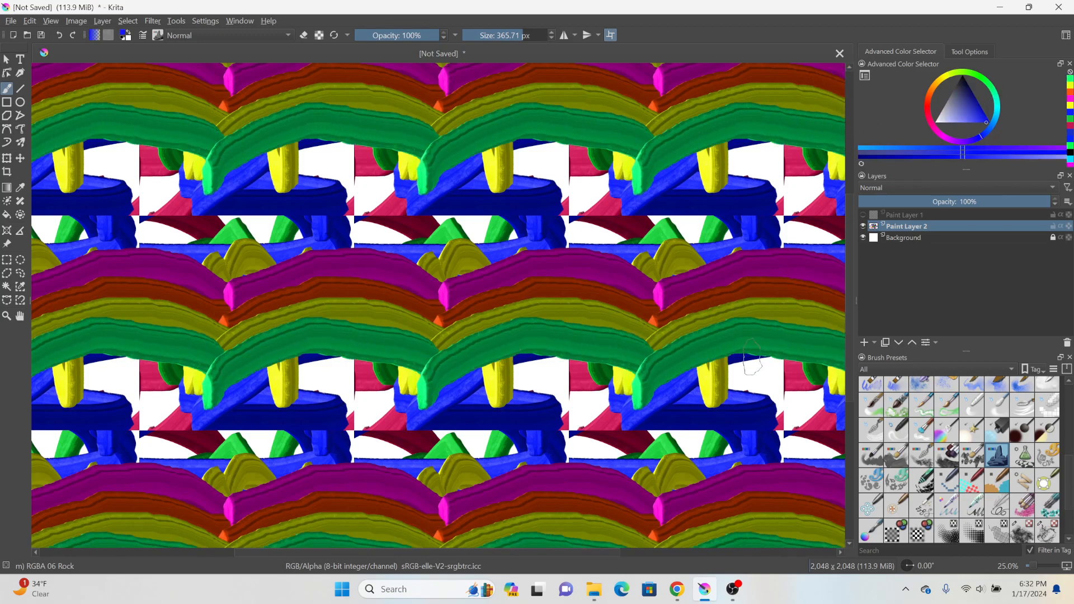
pyautogui.moveTo(662, 386)
pyautogui.mouseDown()
pyautogui.moveTo(621, 362)
pyautogui.moveTo(517, 354)
pyautogui.moveTo(442, 400)
pyautogui.mouseUp()
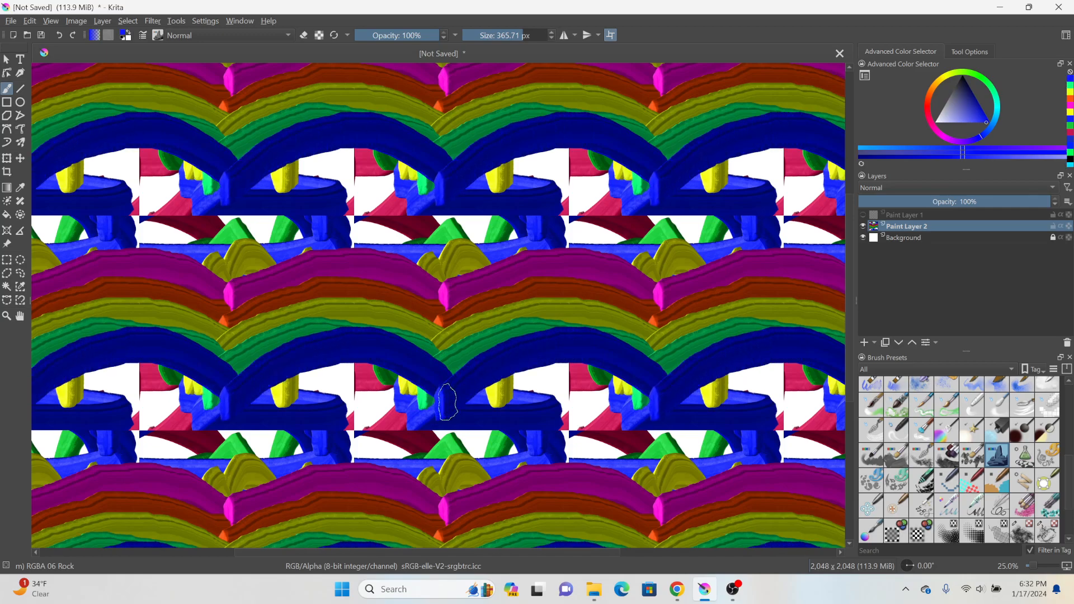
# Step: Paint a vertical blue stroke, a slanted yellow stroke and two crossing red strokes over the arches
pyautogui.moveTo(518, 182); pyautogui.dragTo(529, 327)
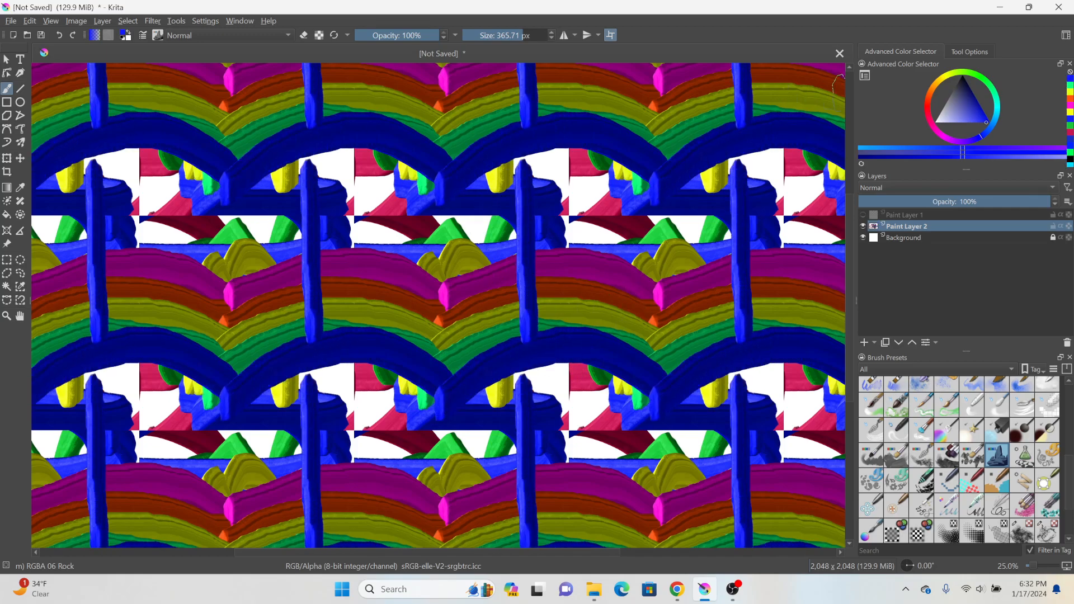
pyautogui.click(949, 82)
pyautogui.moveTo(529, 176); pyautogui.dragTo(561, 330)
pyautogui.click(927, 107)
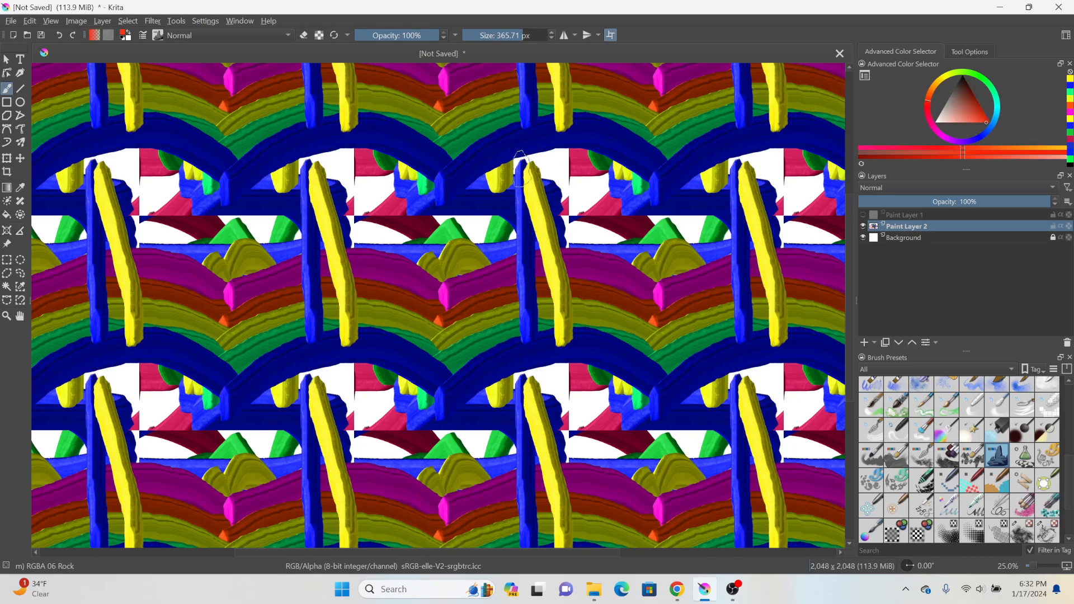
pyautogui.moveTo(550, 134)
pyautogui.mouseDown()
pyautogui.moveTo(583, 216)
pyautogui.moveTo(607, 343)
pyautogui.mouseUp()
pyautogui.moveTo(610, 159); pyautogui.dragTo(513, 279)
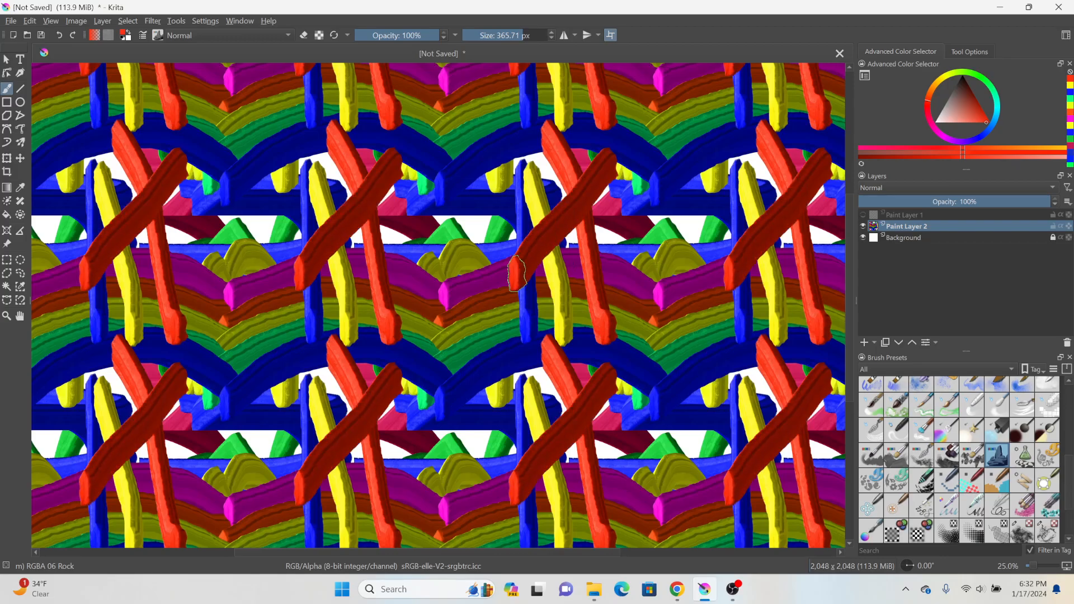
# Step: Cover the pattern with looping red strokes while viewing many tiles at 12.5% zoom
pyautogui.scroll(-2, 513, 274)
pyautogui.scroll(1, 511, 274)
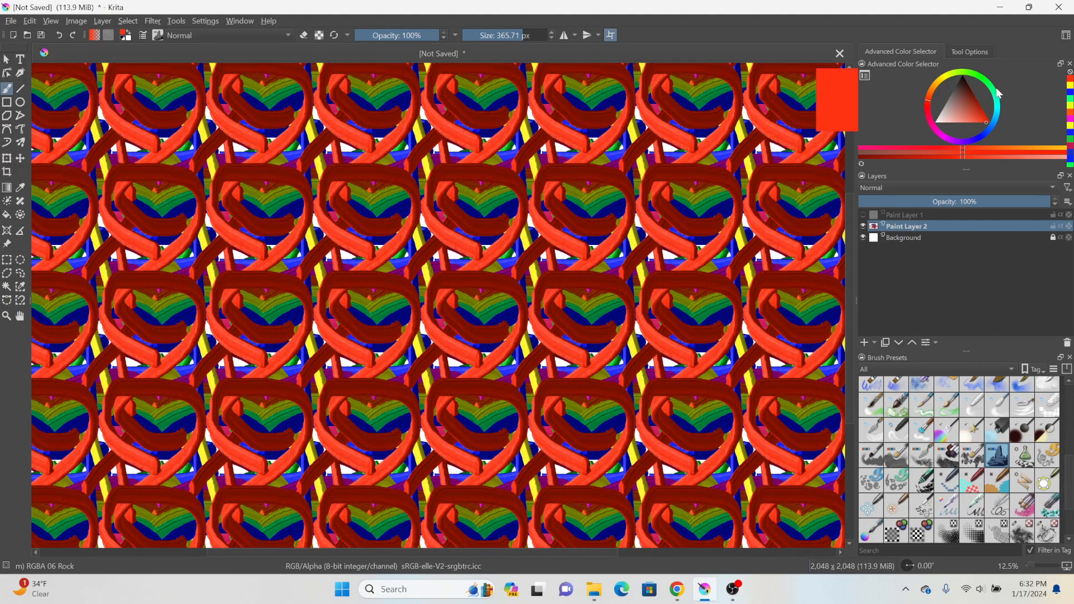
pyautogui.moveTo(469, 340)
pyautogui.mouseDown()
pyautogui.moveTo(478, 361)
pyautogui.moveTo(753, 147)
pyautogui.mouseUp()
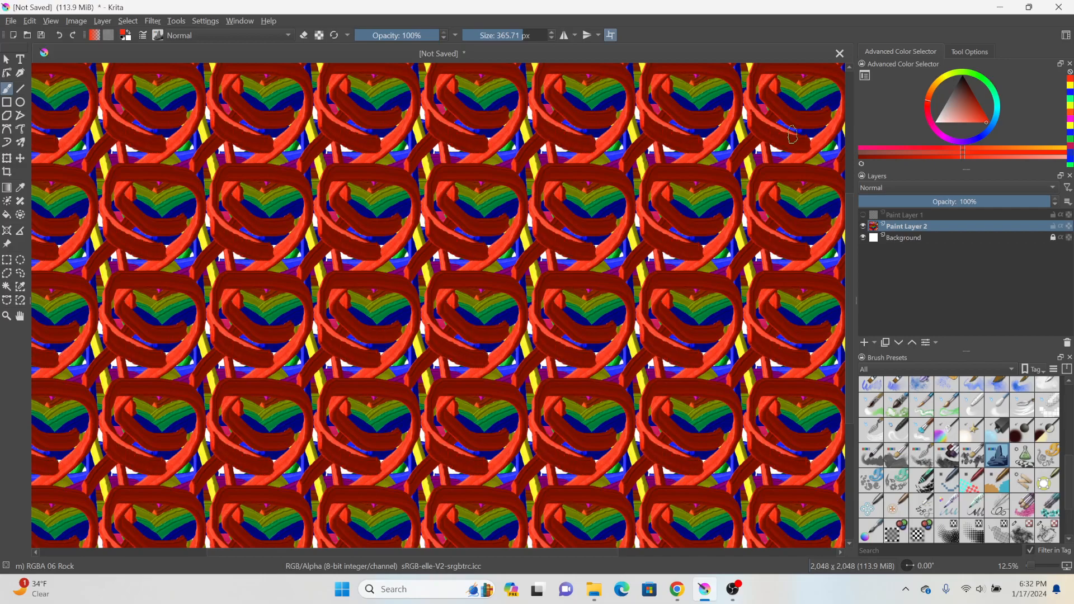
# Step: Paint looping green strokes over the red pattern and inspect the repeat at several zoom levels
pyautogui.click(985, 82)
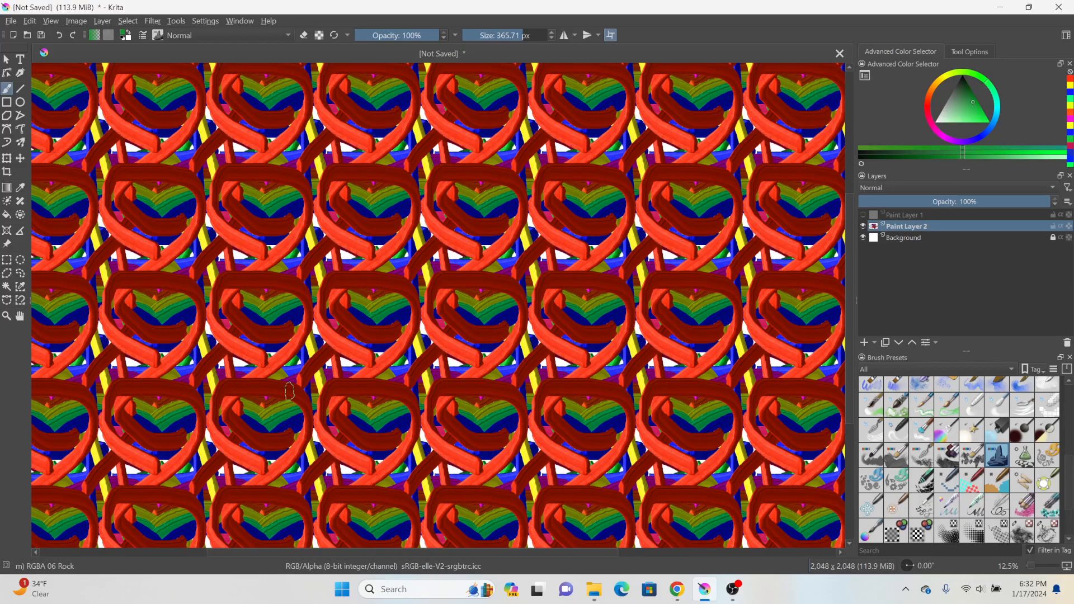
pyautogui.moveTo(442, 316)
pyautogui.mouseDown()
pyautogui.moveTo(411, 296)
pyautogui.moveTo(382, 341)
pyautogui.moveTo(433, 351)
pyautogui.moveTo(438, 305)
pyautogui.moveTo(456, 289)
pyautogui.moveTo(490, 294)
pyautogui.moveTo(498, 327)
pyautogui.moveTo(477, 354)
pyautogui.moveTo(448, 308)
pyautogui.moveTo(422, 228)
pyautogui.moveTo(451, 220)
pyautogui.moveTo(472, 258)
pyautogui.moveTo(445, 286)
pyautogui.mouseUp()
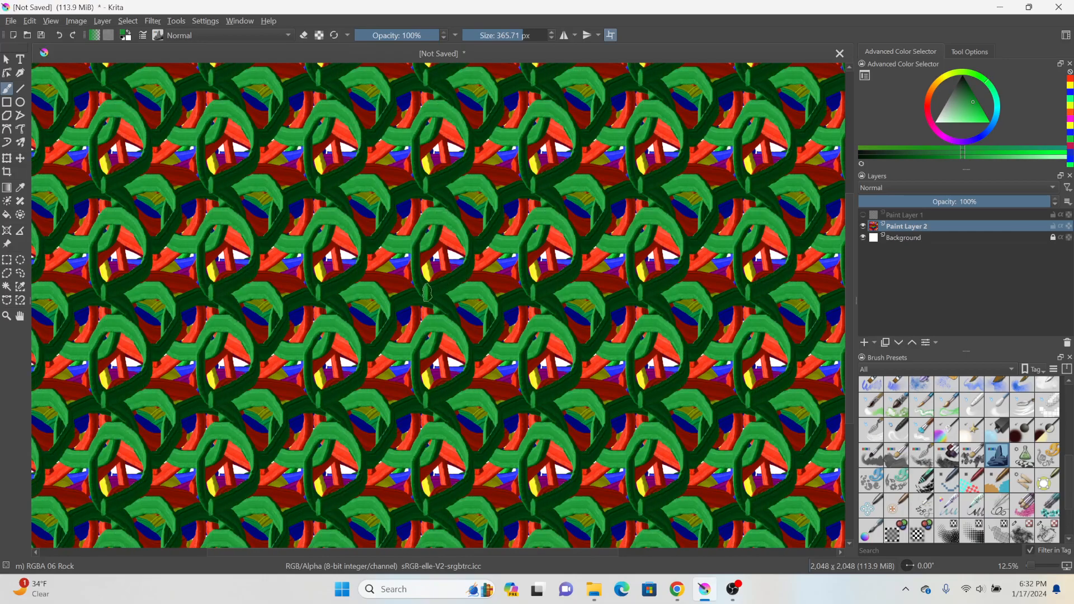
pyautogui.scroll(-2, 491, 338)
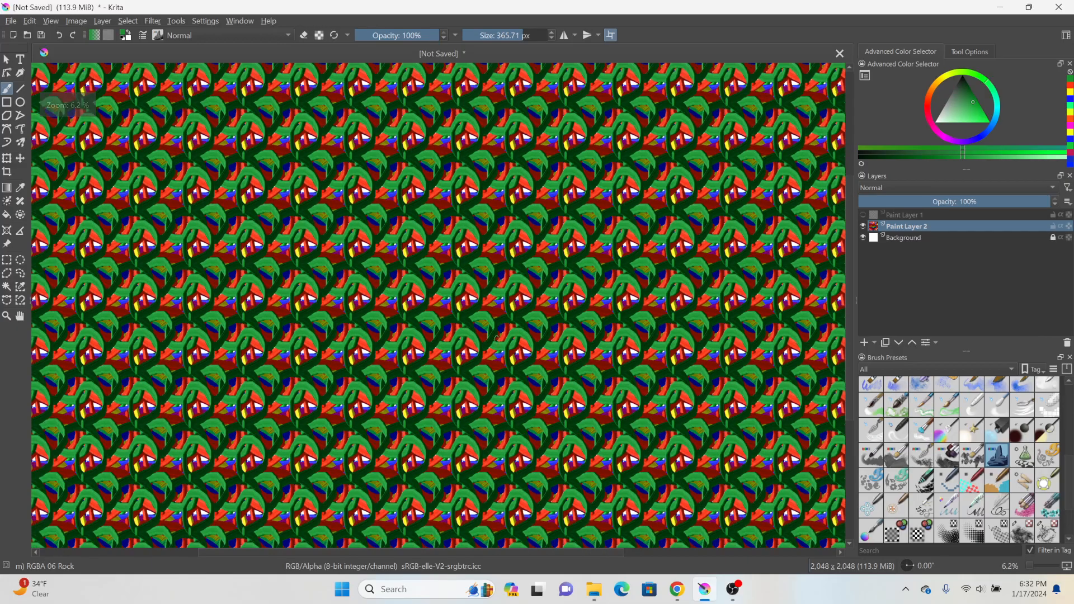
pyautogui.scroll(4, 481, 311)
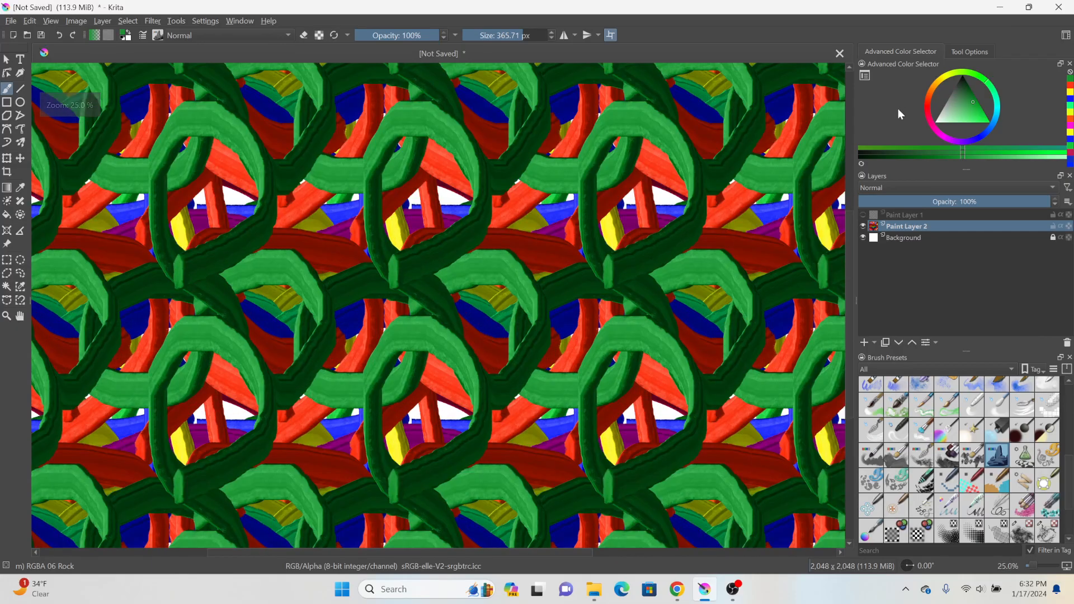
# Step: Switch to a muted yellow and paint over the whole green pattern with sweeping strokes
pyautogui.click(944, 79)
pyautogui.moveTo(966, 114); pyautogui.dragTo(970, 107)
pyautogui.scroll(-2, 391, 352)
pyautogui.moveTo(393, 351)
pyautogui.mouseDown()
pyautogui.moveTo(398, 218)
pyautogui.moveTo(498, 286)
pyautogui.moveTo(613, 342)
pyautogui.moveTo(559, 301)
pyautogui.moveTo(524, 394)
pyautogui.moveTo(531, 213)
pyautogui.moveTo(529, 325)
pyautogui.moveTo(514, 250)
pyautogui.moveTo(584, 291)
pyautogui.moveTo(485, 190)
pyautogui.moveTo(471, 252)
pyautogui.moveTo(631, 266)
pyautogui.moveTo(472, 194)
pyautogui.moveTo(550, 196)
pyautogui.mouseUp()
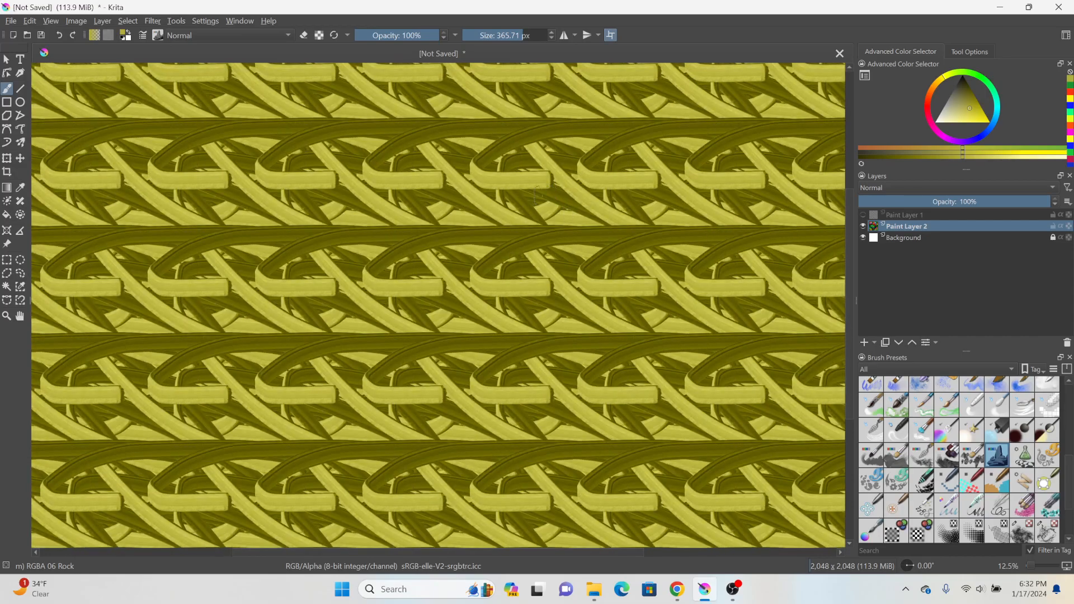
# Step: Paint interwoven muted red strokes and a layer of muted blue strokes over the yellow pattern
pyautogui.moveTo(933, 83); pyautogui.dragTo(907, 108)
pyautogui.moveTo(407, 222)
pyautogui.mouseDown()
pyautogui.moveTo(407, 237)
pyautogui.moveTo(389, 244)
pyautogui.moveTo(604, 282)
pyautogui.mouseUp()
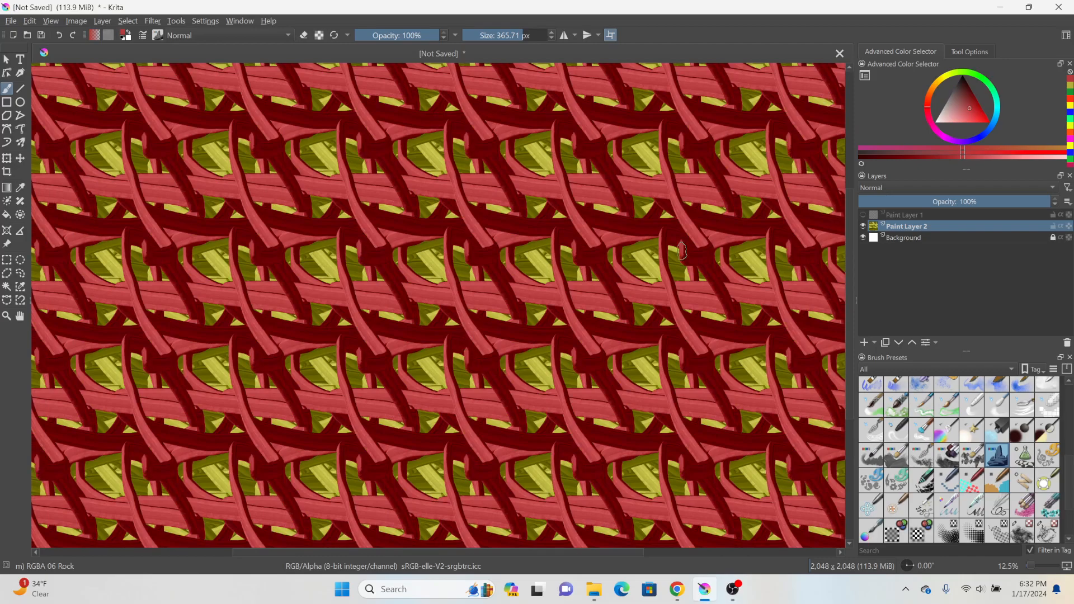
pyautogui.click(979, 136)
pyautogui.moveTo(499, 353)
pyautogui.mouseDown()
pyautogui.moveTo(604, 257)
pyautogui.moveTo(597, 132)
pyautogui.moveTo(455, 159)
pyautogui.moveTo(648, 234)
pyautogui.moveTo(539, 309)
pyautogui.moveTo(727, 165)
pyautogui.moveTo(652, 122)
pyautogui.mouseUp()
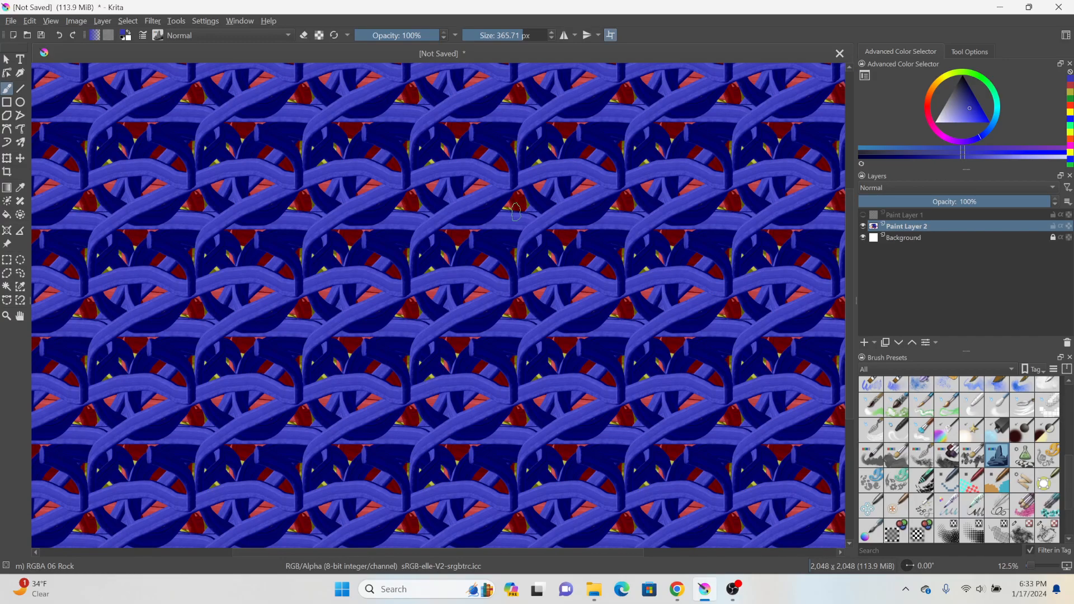